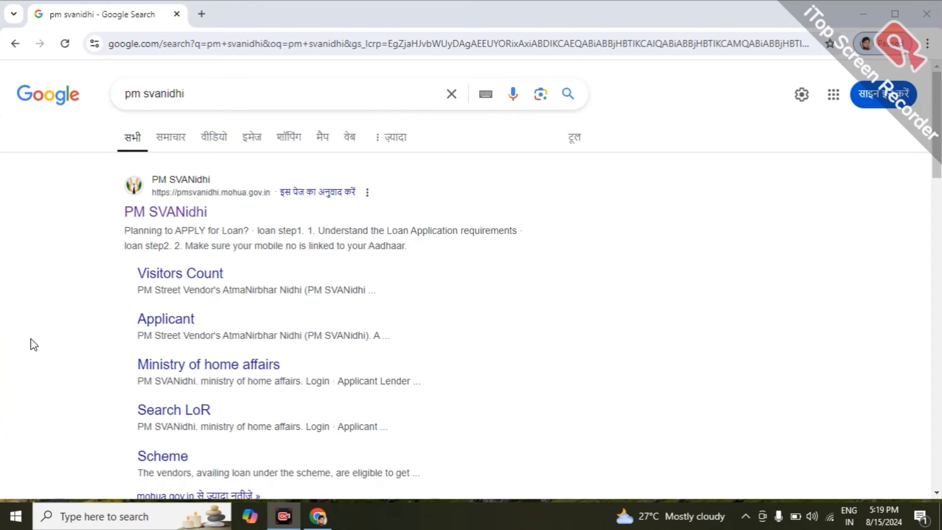
Open the official PM SVANidhi website from the search results and dismiss the translation prompt and the photo pop-up
{"action": "left_click", "coordinate": [131, 216]}
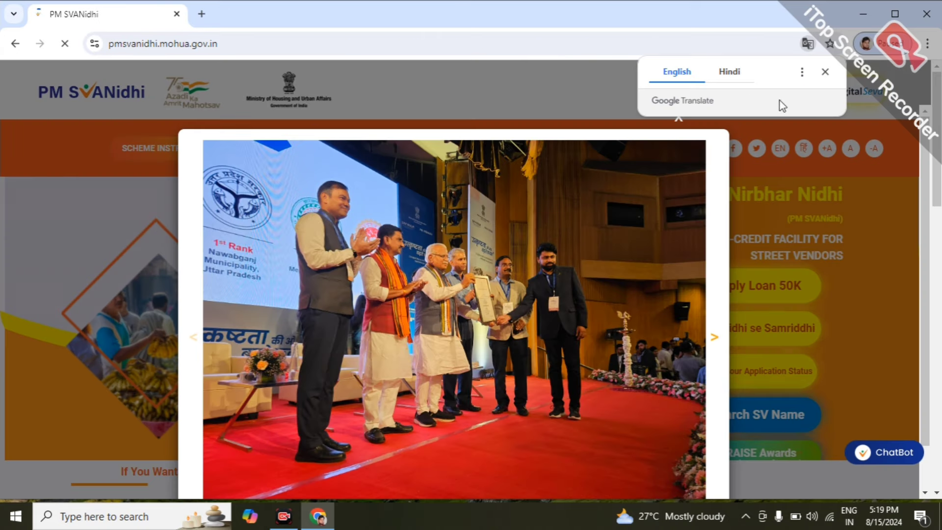
{"action": "left_click", "coordinate": [824, 72]}
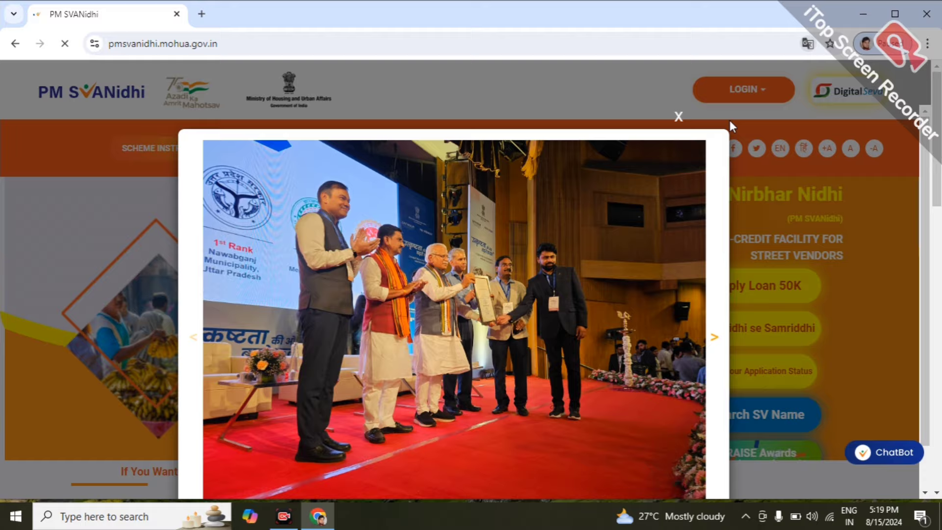
{"action": "left_click", "coordinate": [678, 117]}
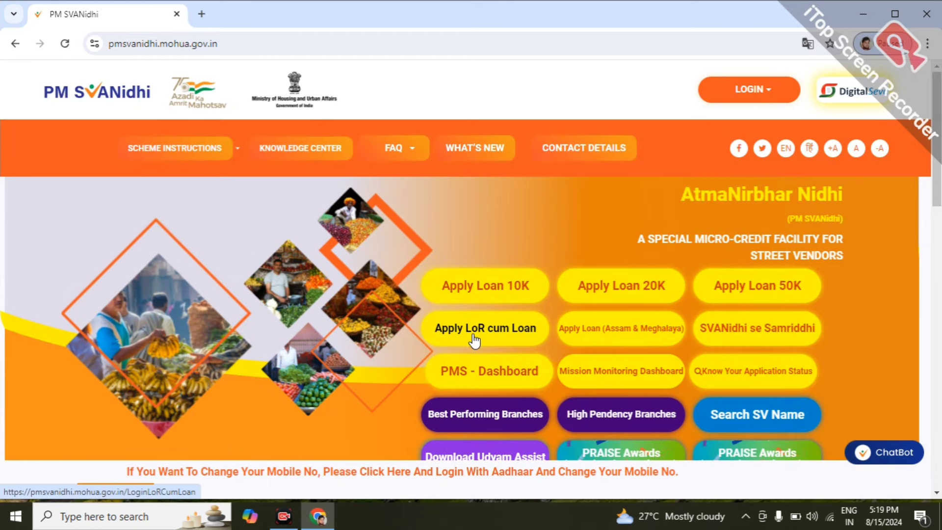
Look through the home page's loan application options, the loan statistics per term and the guidance on planning an application
{"action": "scroll", "coordinate": [491, 319], "scroll_direction": "down", "scroll_amount": 1}
{"action": "scroll", "coordinate": [550, 245], "scroll_direction": "down", "scroll_amount": 1}
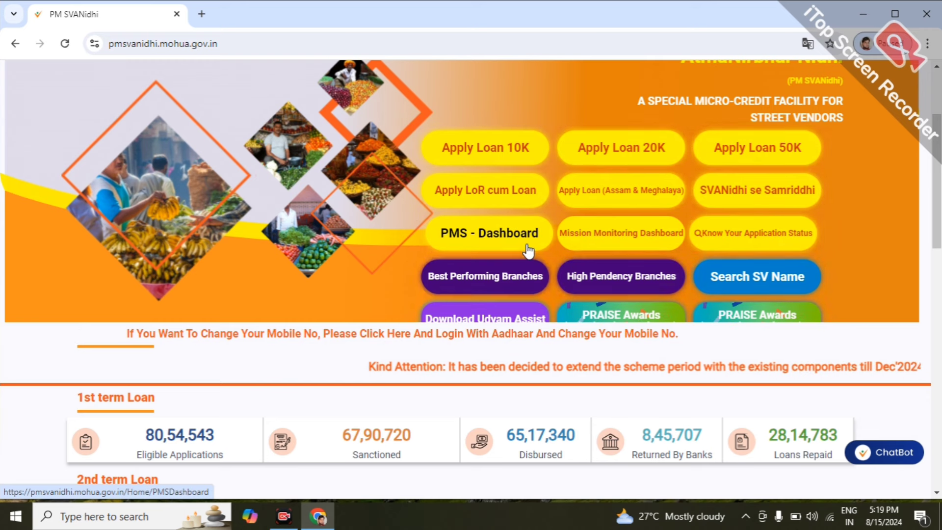
{"action": "scroll", "coordinate": [524, 259], "scroll_direction": "down", "scroll_amount": 1}
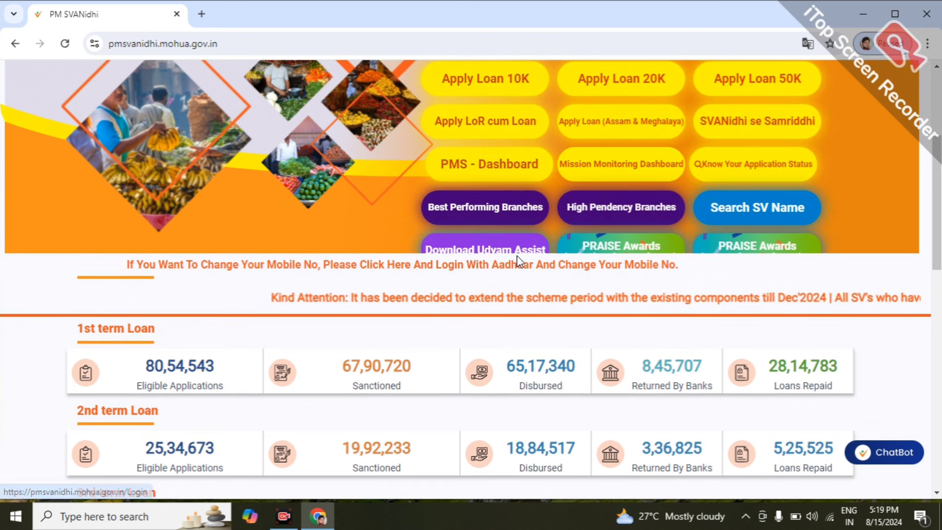
{"action": "scroll", "coordinate": [517, 262], "scroll_direction": "down", "scroll_amount": 1}
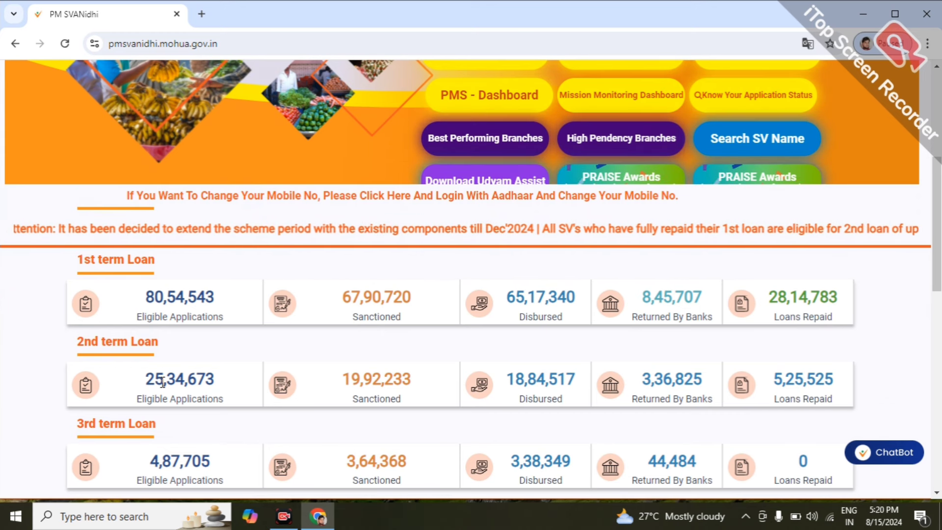
{"action": "scroll", "coordinate": [162, 382], "scroll_direction": "up", "scroll_amount": 1}
{"action": "scroll", "coordinate": [162, 382], "scroll_direction": "down", "scroll_amount": 4}
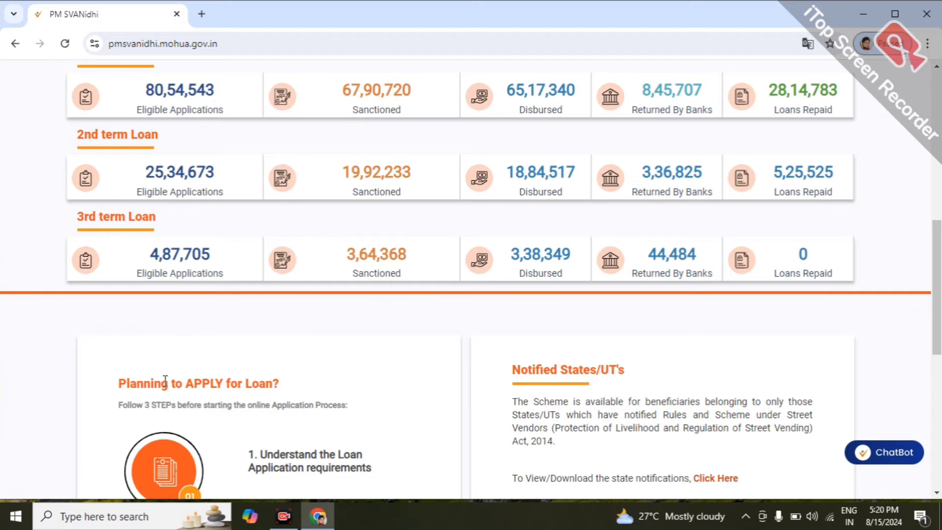
{"action": "scroll", "coordinate": [165, 381], "scroll_direction": "down", "scroll_amount": 4}
{"action": "scroll", "coordinate": [226, 410], "scroll_direction": "up", "scroll_amount": 5}
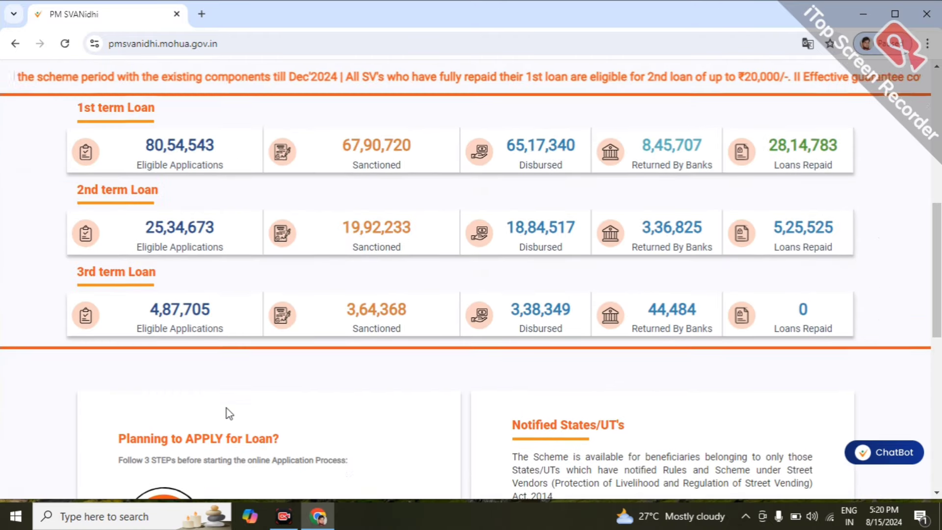
{"action": "scroll", "coordinate": [227, 409], "scroll_direction": "up", "scroll_amount": 8}
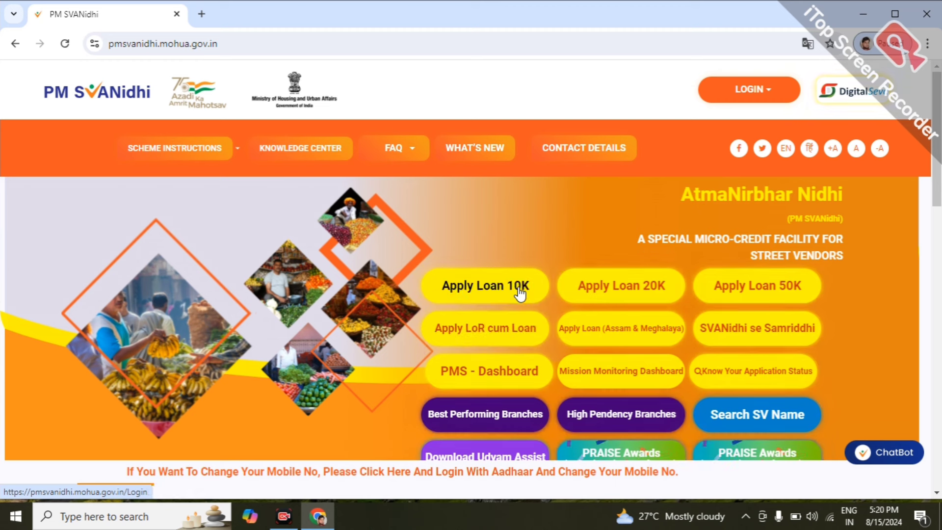
Open the LoR cum Loan application and log in as applicant with the mobile number, the captcha and the one-time password
{"action": "left_click", "coordinate": [465, 330]}
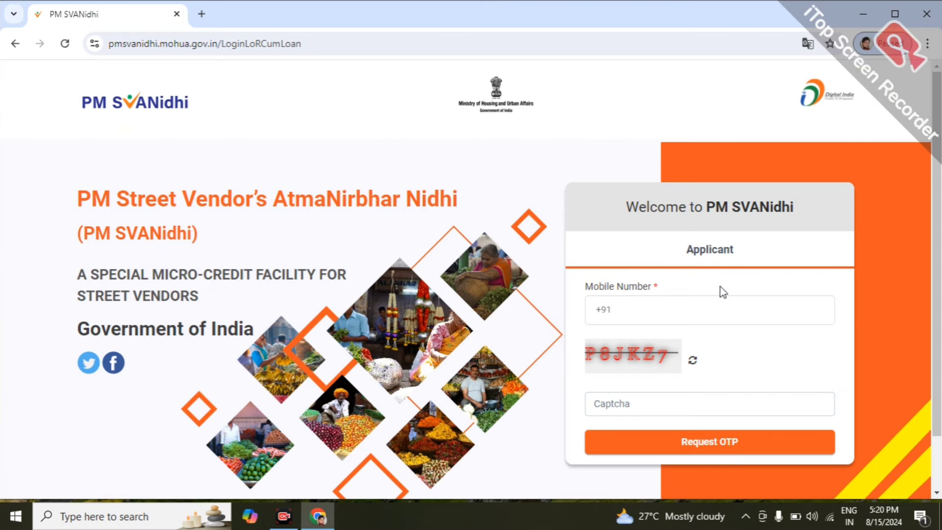
{"action": "scroll", "coordinate": [674, 304], "scroll_direction": "down", "scroll_amount": 1}
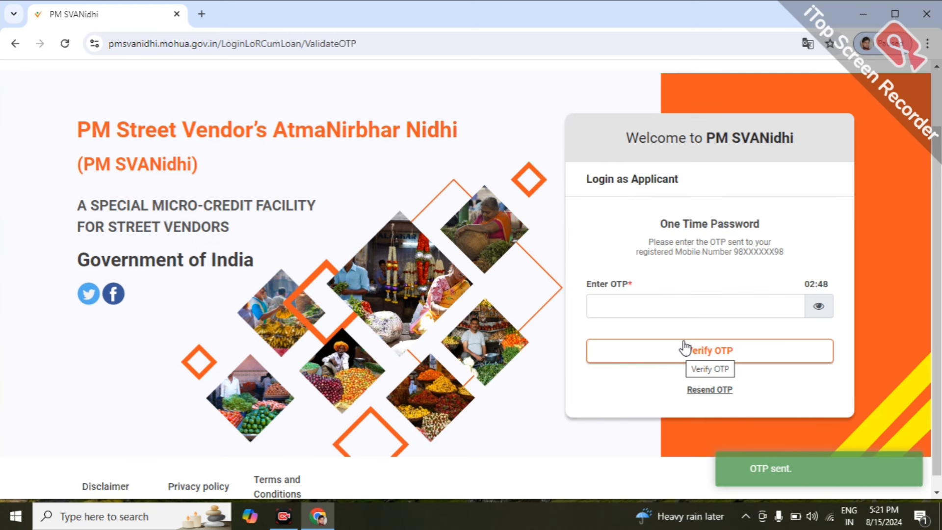
{"action": "left_click", "coordinate": [673, 306]}
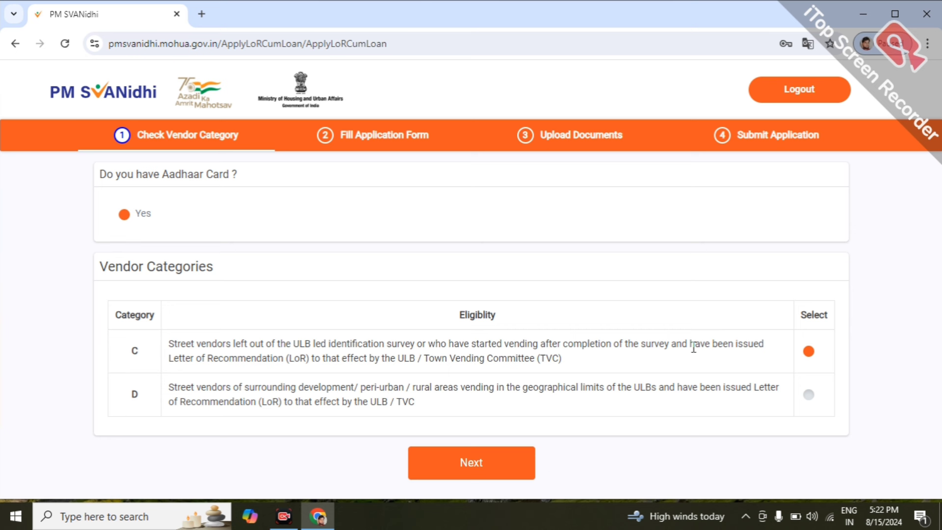
Continue with vendor category C to the ULB information in the application form
{"action": "left_click", "coordinate": [473, 468]}
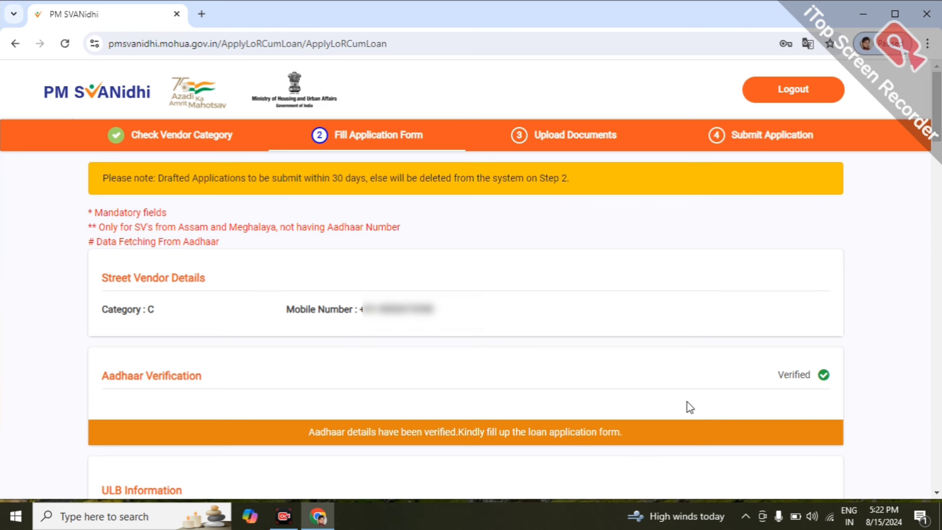
{"action": "scroll", "coordinate": [198, 344], "scroll_direction": "down", "scroll_amount": 7}
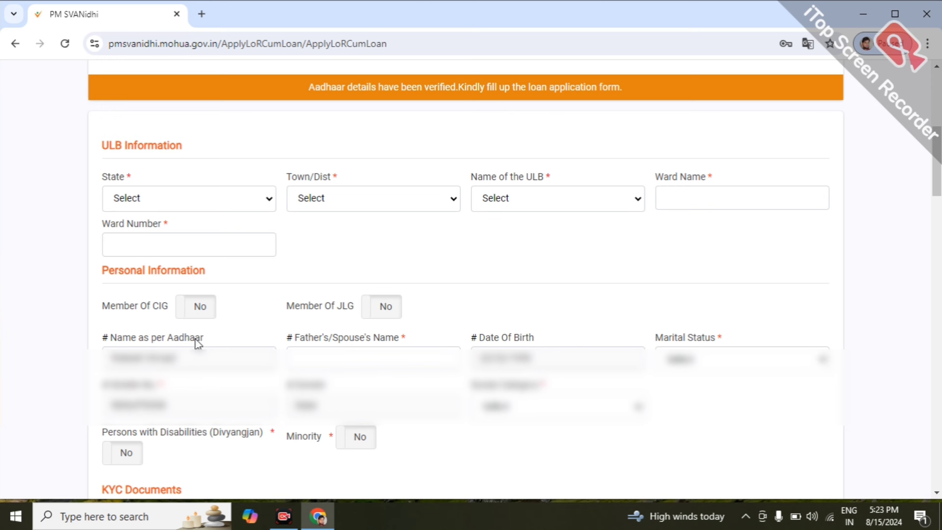
Try Gujarat and Jammu and Kashmir as the state in the ULB information
{"action": "left_click", "coordinate": [122, 199]}
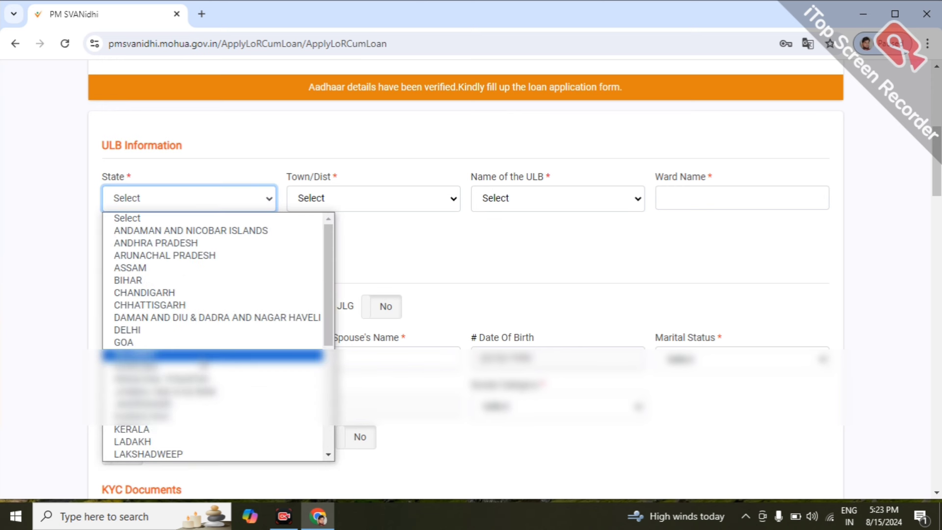
{"action": "left_click", "coordinate": [205, 220]}
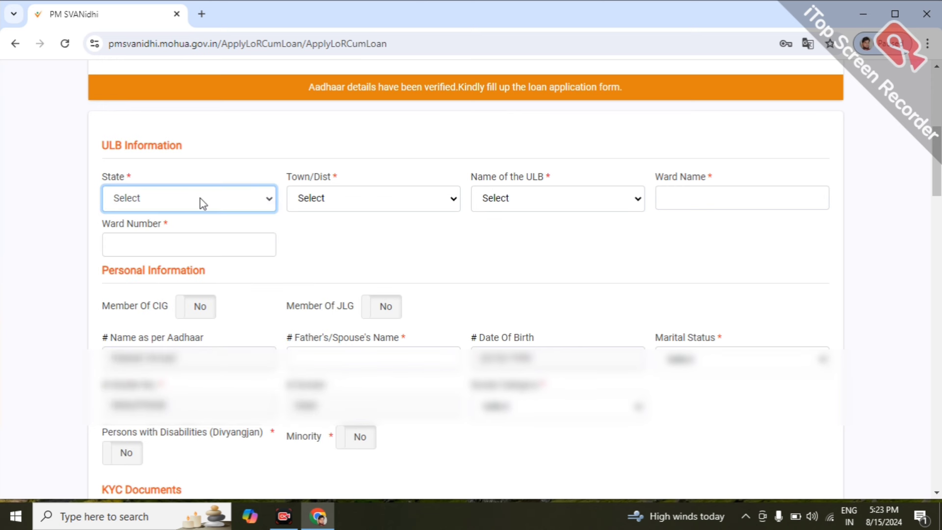
{"action": "type", "text": "gu"}
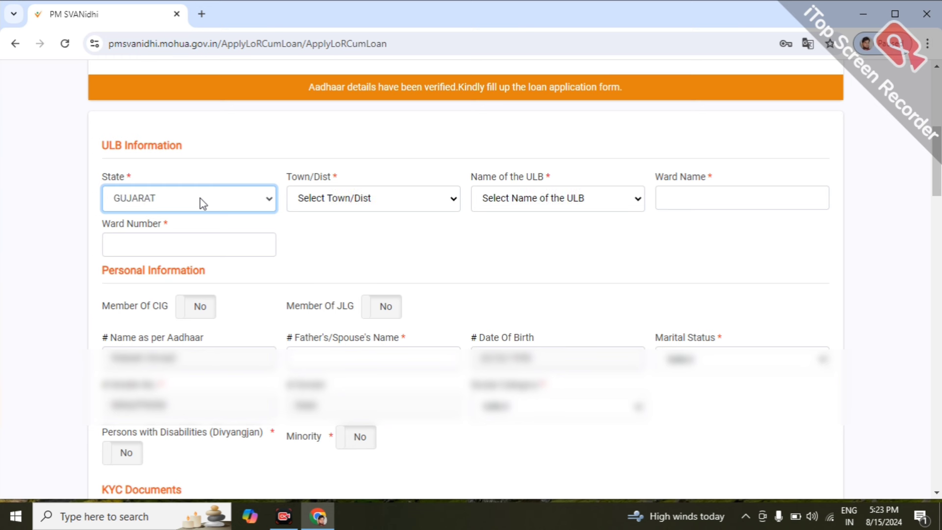
{"action": "left_click", "coordinate": [200, 198]}
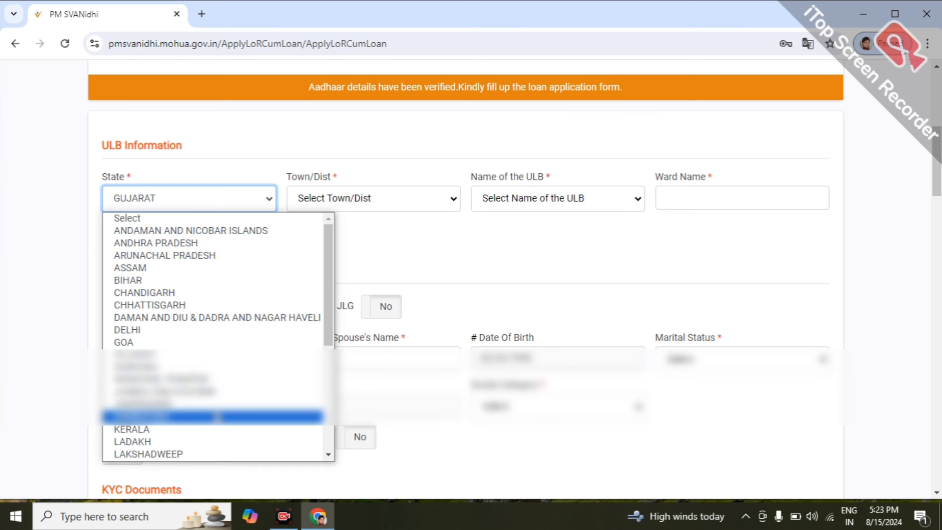
{"action": "key", "text": "Escape"}
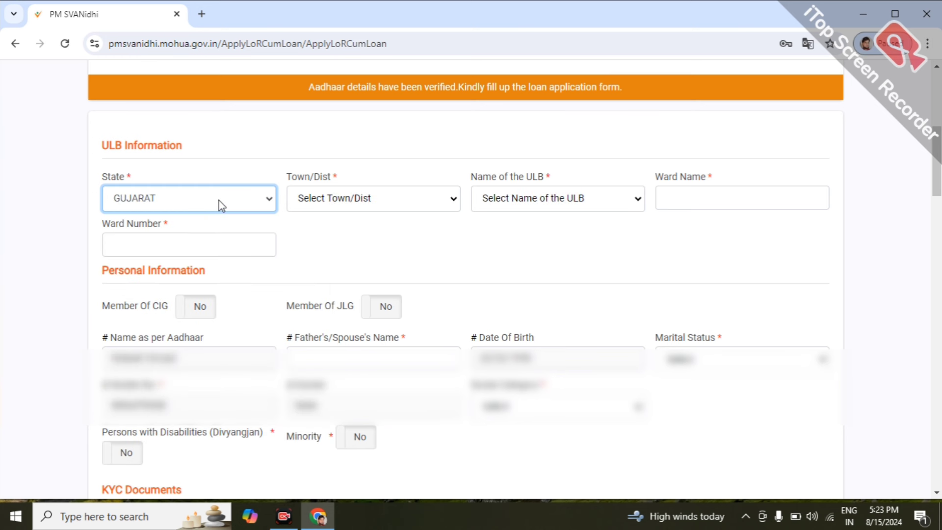
{"action": "key", "text": "j"}
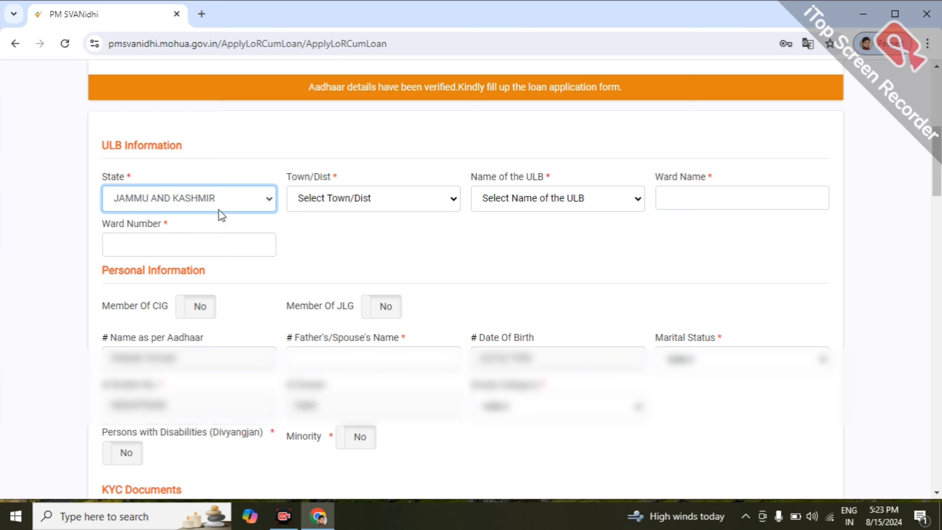
{"action": "left_click", "coordinate": [222, 200]}
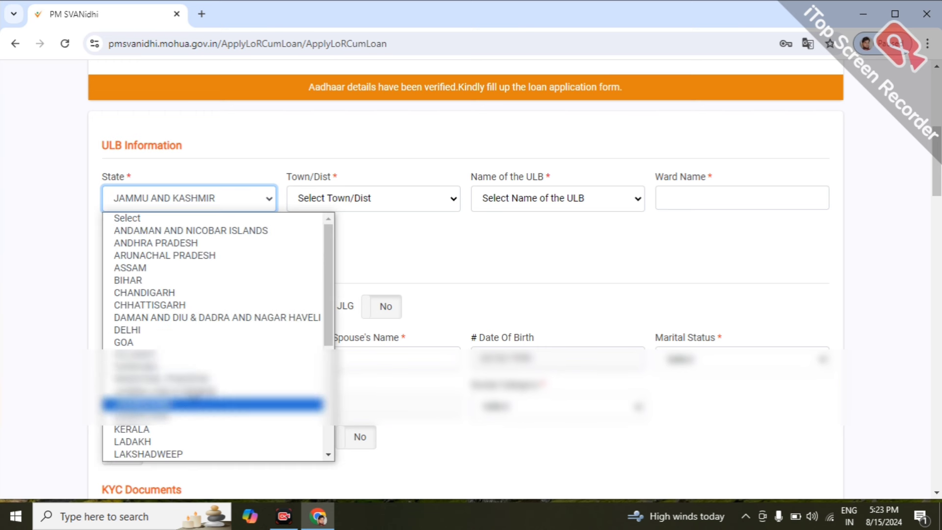
{"action": "key", "text": "Escape"}
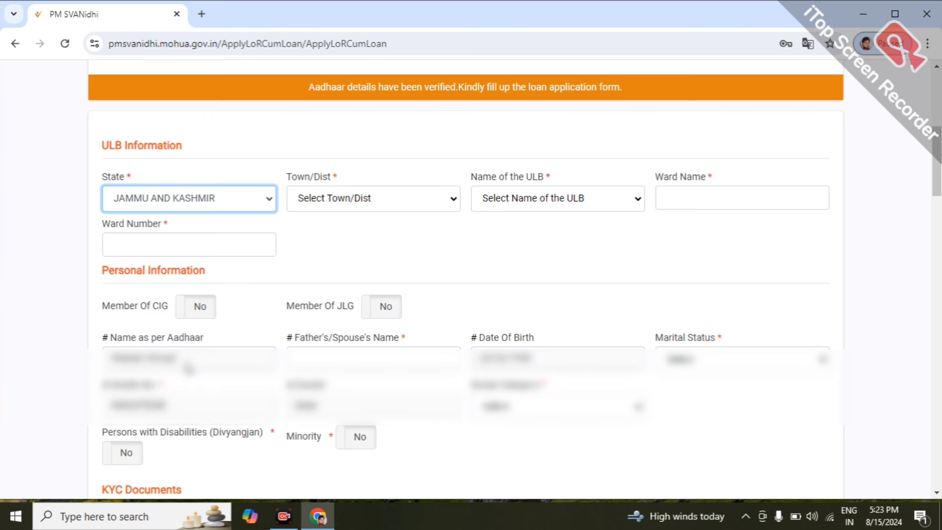
Set the state to Haryana and the town/district to Gurugram in the ULB information
{"action": "key", "text": "h"}
{"action": "left_click", "coordinate": [374, 199]}
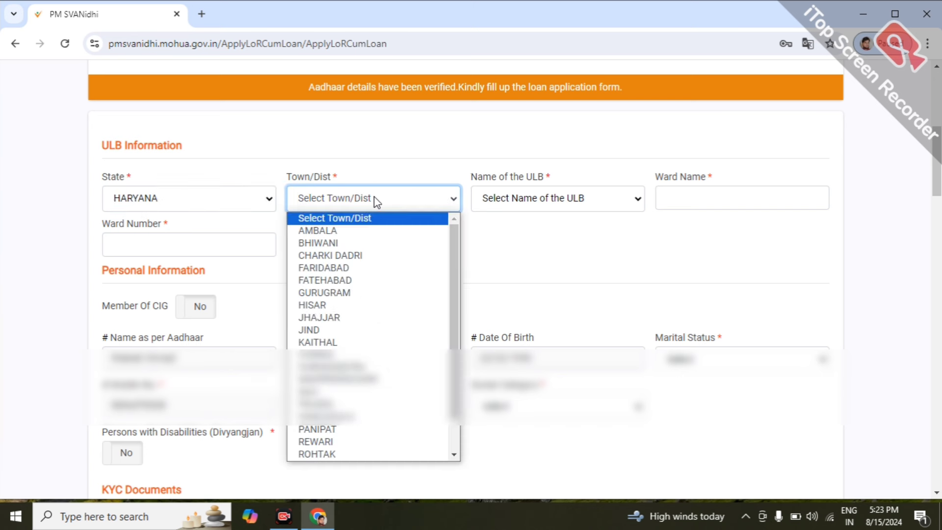
{"action": "left_click", "coordinate": [358, 294]}
Choose Dharuhera Municipality as the name of the ULB
{"action": "left_click", "coordinate": [546, 206]}
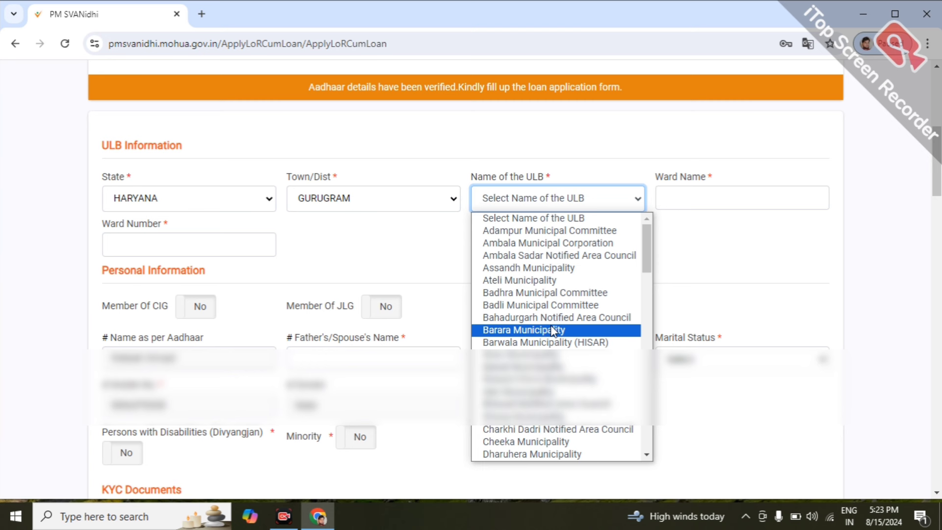
{"action": "left_click", "coordinate": [553, 331]}
{"action": "left_click", "coordinate": [564, 205]}
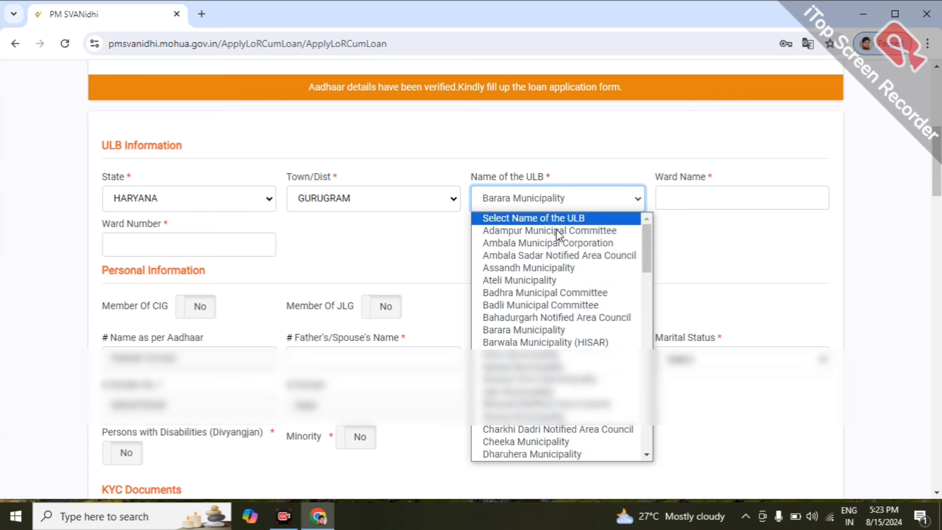
{"action": "scroll", "coordinate": [552, 363], "scroll_direction": "down", "scroll_amount": 5}
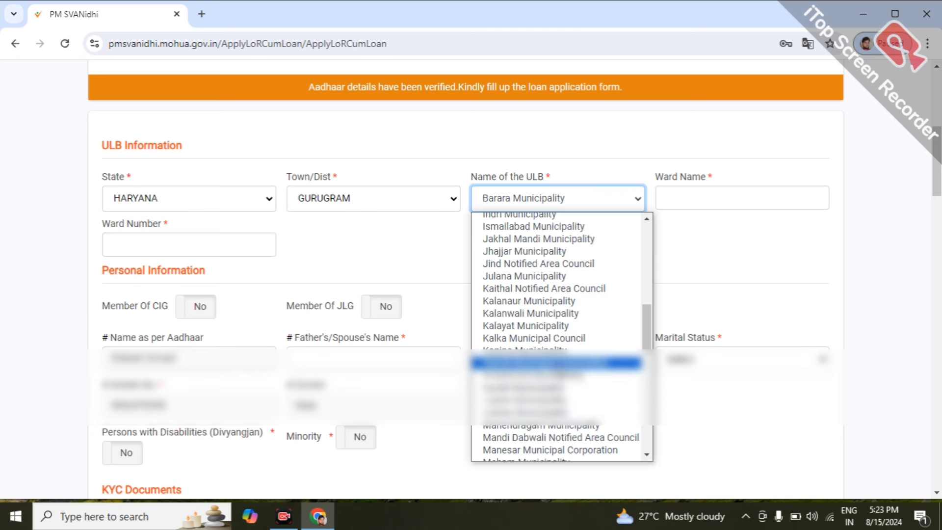
{"action": "scroll", "coordinate": [554, 345], "scroll_direction": "down", "scroll_amount": 5}
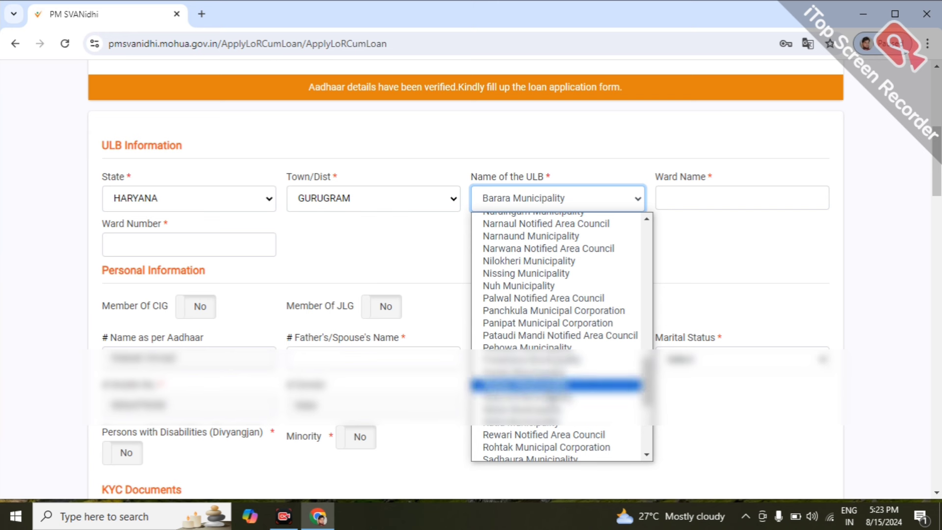
{"action": "scroll", "coordinate": [555, 385], "scroll_direction": "down", "scroll_amount": 3}
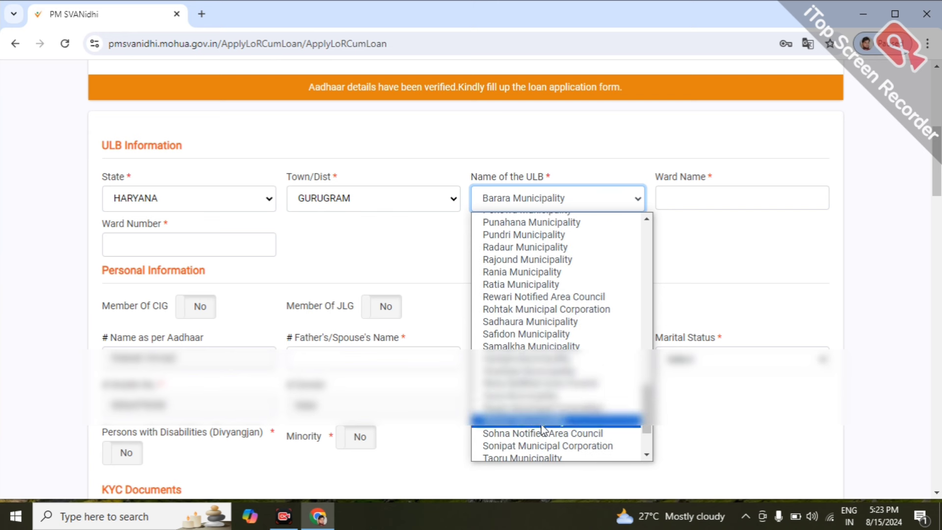
{"action": "scroll", "coordinate": [554, 393], "scroll_direction": "up", "scroll_amount": 10}
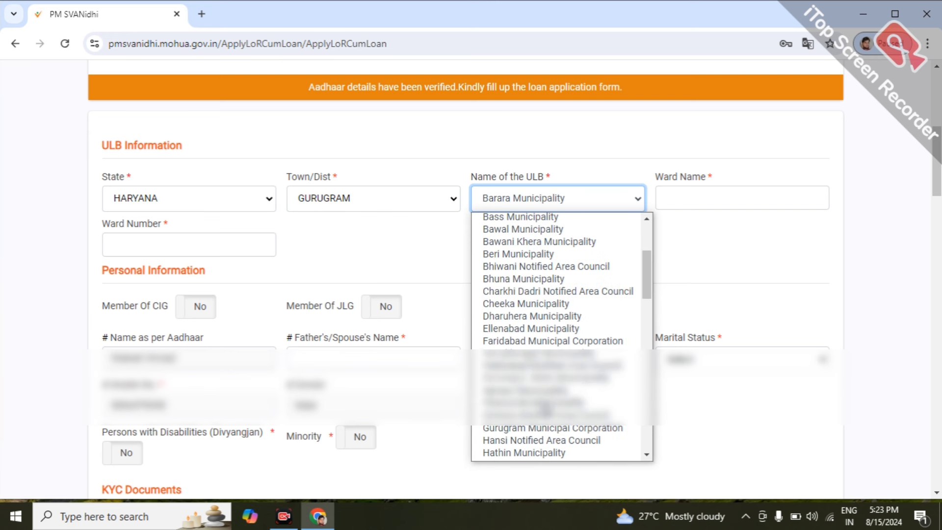
{"action": "left_click", "coordinate": [534, 316]}
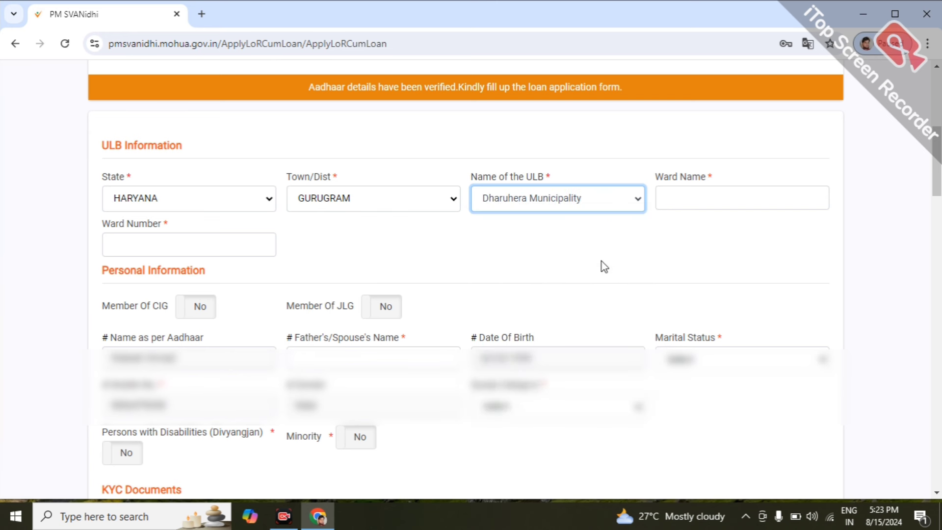
Enter "qa" as the ward name and 3 as the ward number
{"action": "left_click", "coordinate": [702, 196]}
{"action": "type", "text": "qa"}
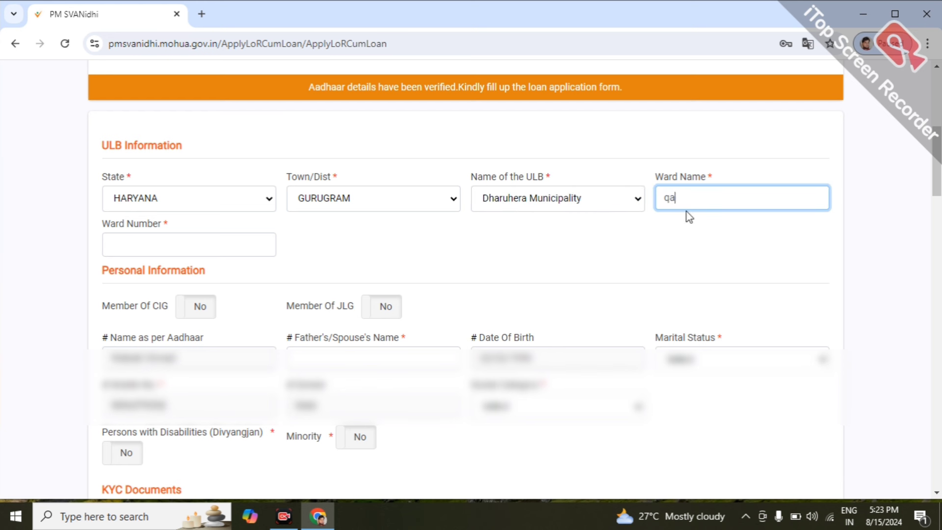
{"action": "left_click", "coordinate": [240, 241]}
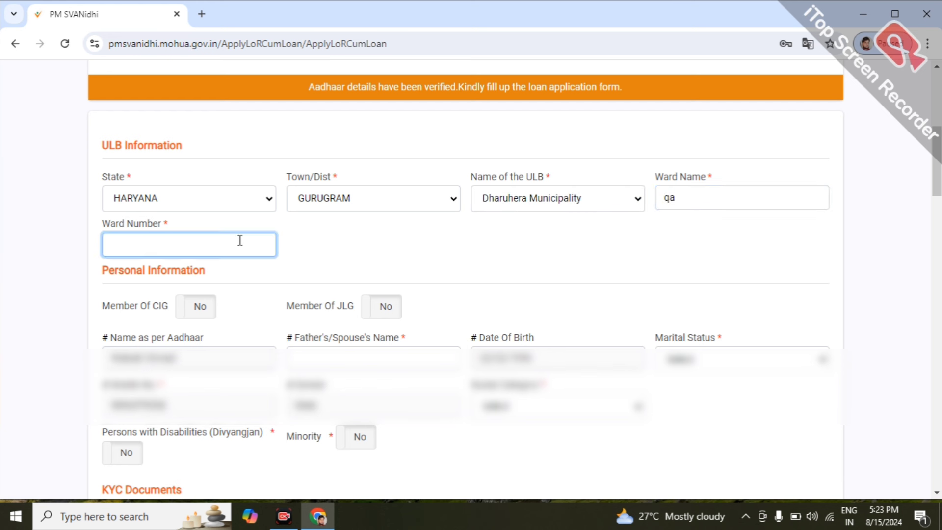
{"action": "type", "text": "3"}
Select the applicant's marital status and social category in the personal information
{"action": "left_click", "coordinate": [694, 371]}
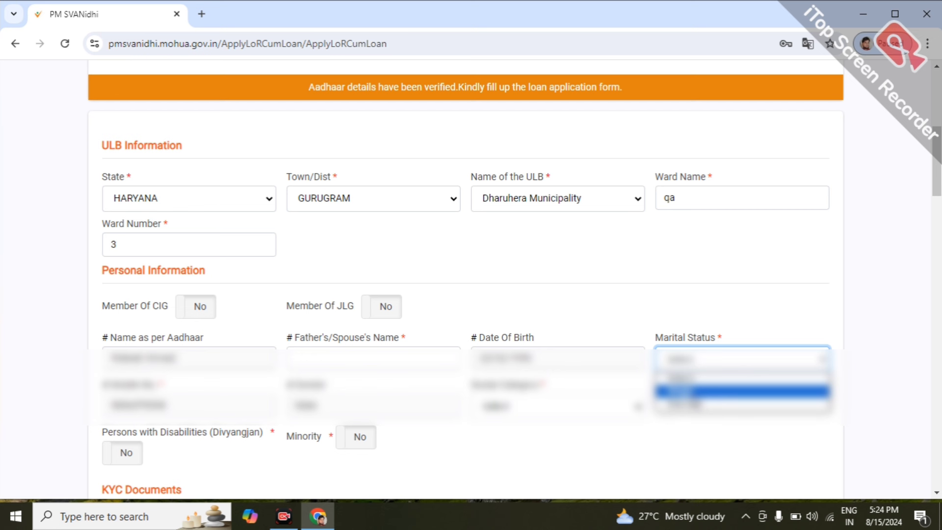
{"action": "left_click", "coordinate": [692, 391]}
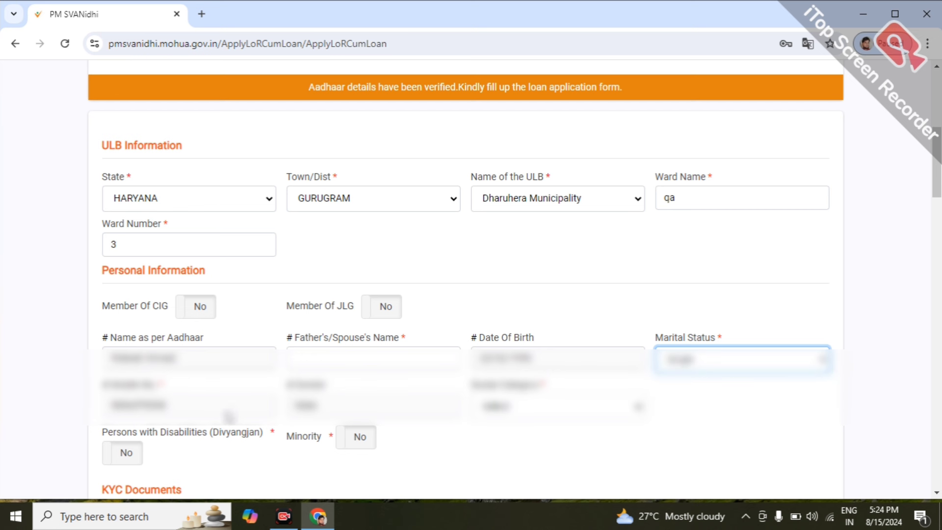
{"action": "left_click", "coordinate": [521, 414]}
{"action": "left_click", "coordinate": [522, 478]}
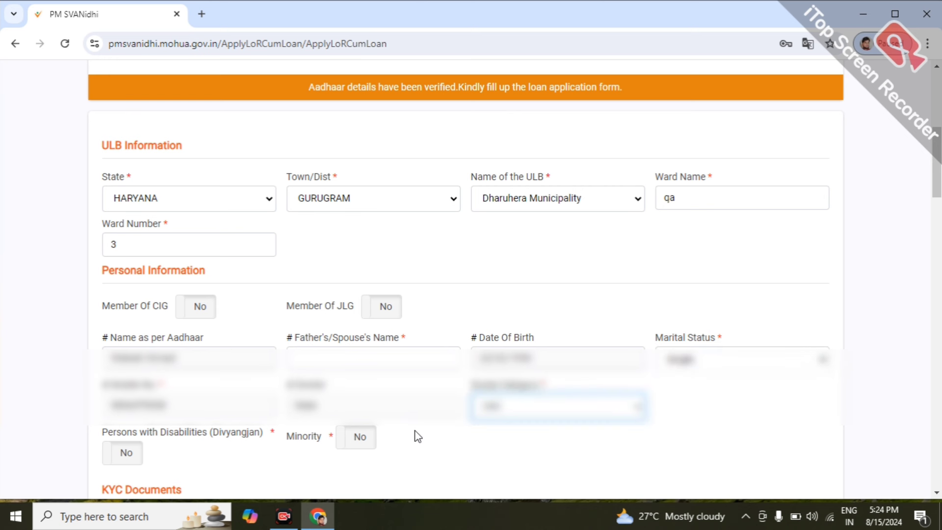
Mark all days of the week as the vending days
{"action": "scroll", "coordinate": [419, 437], "scroll_direction": "down", "scroll_amount": 8}
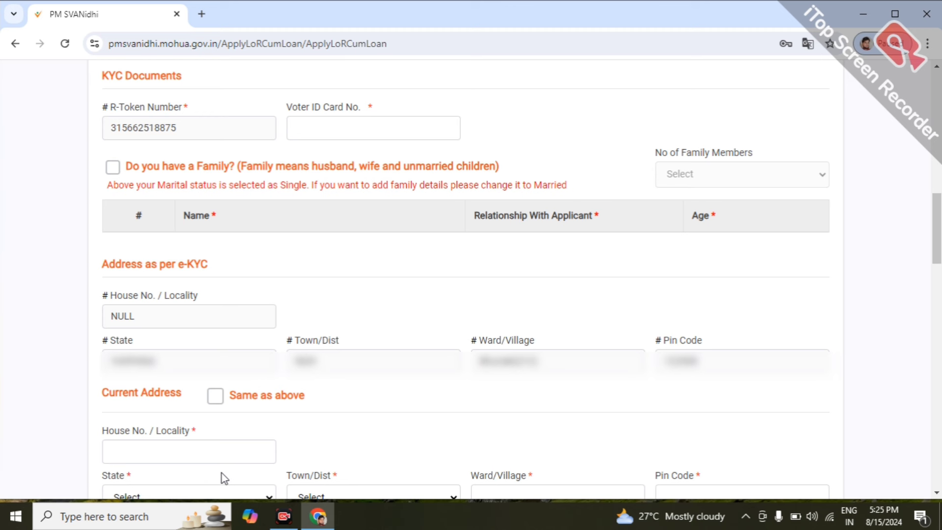
{"action": "scroll", "coordinate": [222, 473], "scroll_direction": "down", "scroll_amount": 10}
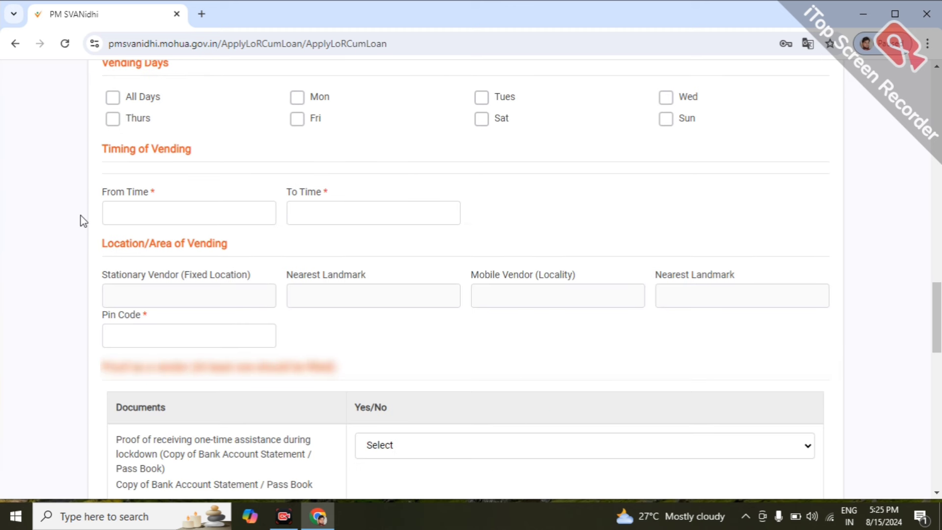
{"action": "left_click", "coordinate": [114, 99]}
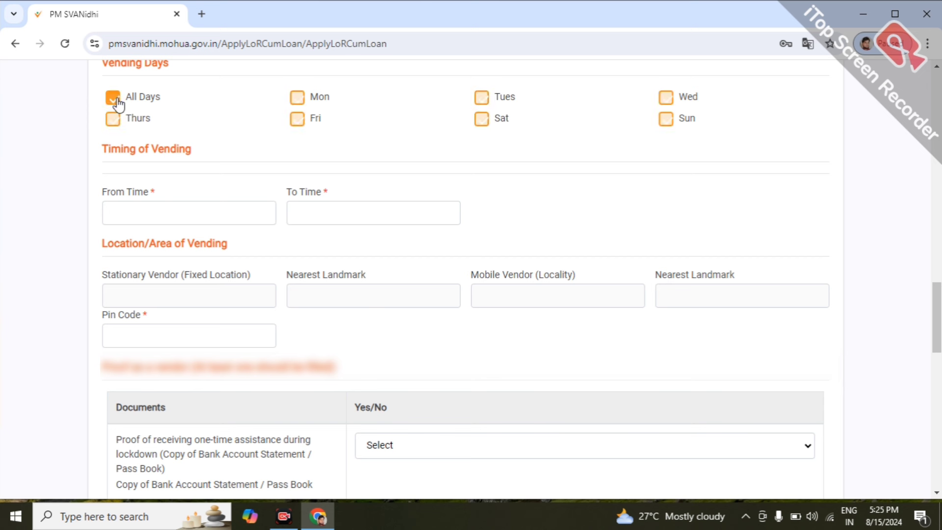
Set the timing of vending from 06:00 to 13:00
{"action": "left_click", "coordinate": [147, 212]}
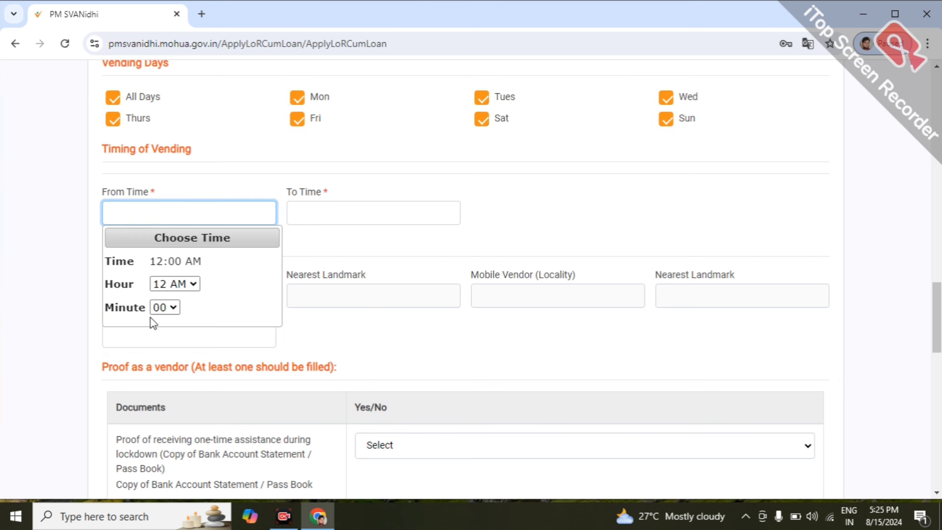
{"action": "left_click", "coordinate": [172, 284]}
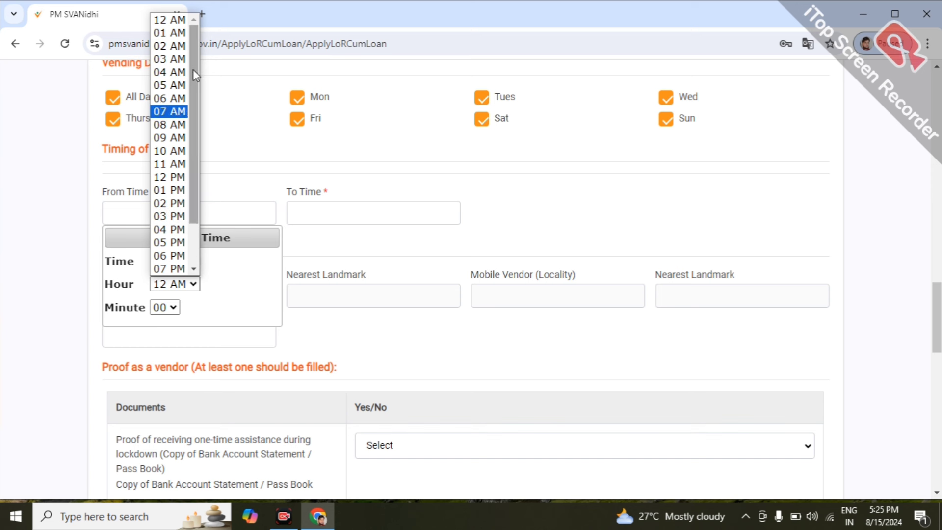
{"action": "left_click", "coordinate": [169, 99]}
{"action": "left_click", "coordinate": [334, 202]}
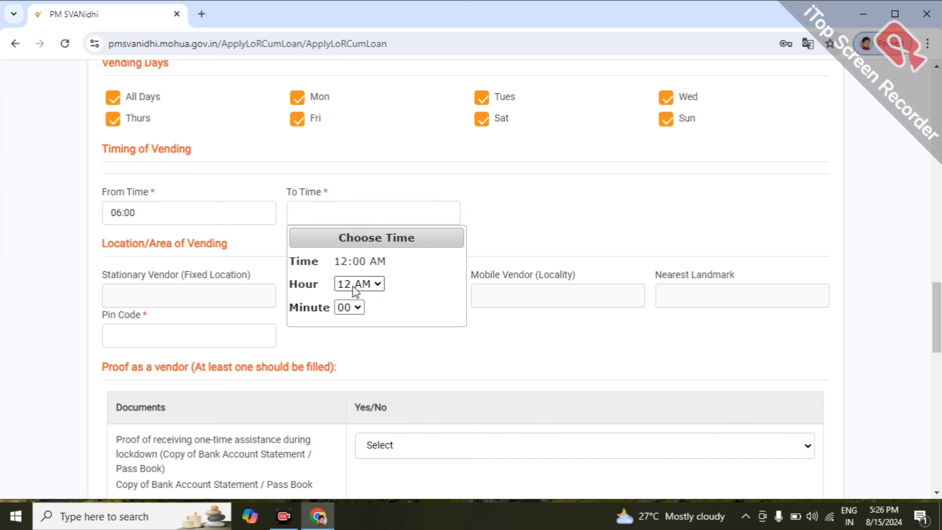
{"action": "left_click", "coordinate": [349, 289]}
{"action": "left_click", "coordinate": [347, 194]}
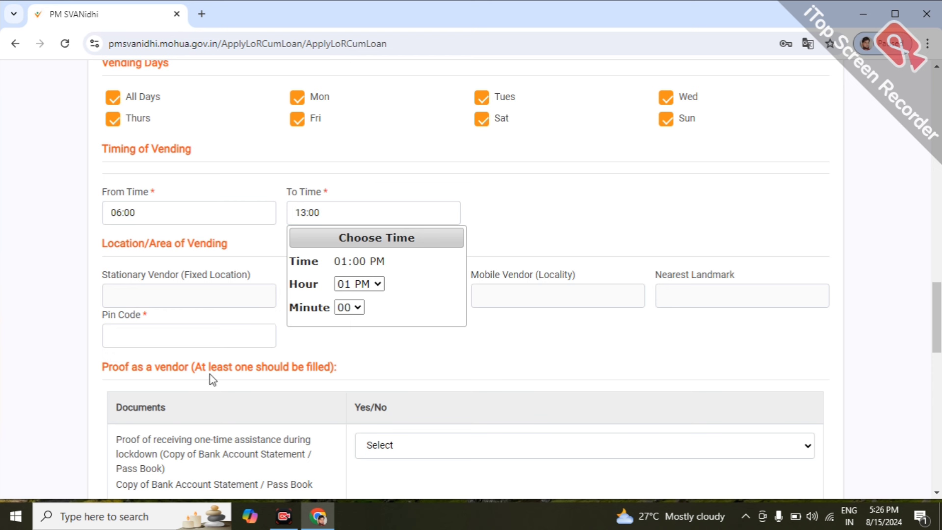
{"action": "left_click", "coordinate": [501, 354]}
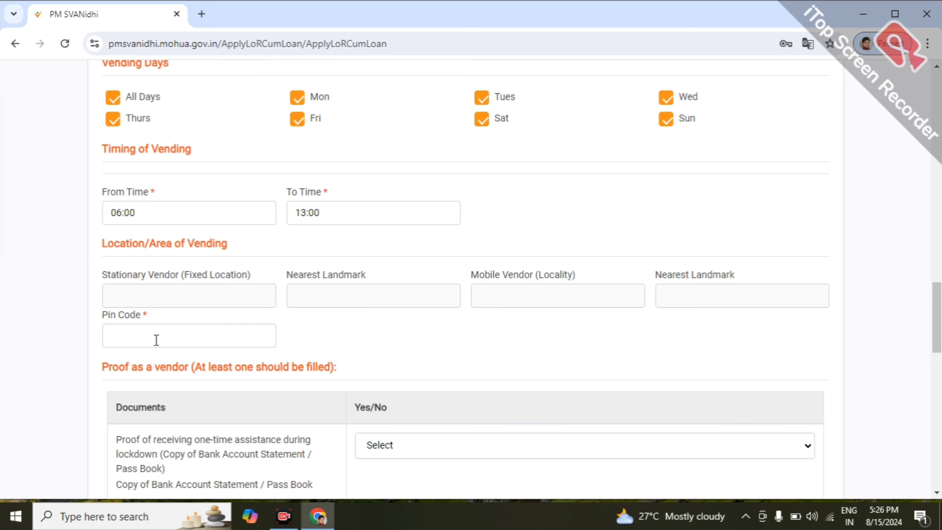
Review the vending location fields, the documents accepted as proof as a vendor, and the family income and bank account sections
{"action": "scroll", "coordinate": [283, 410], "scroll_direction": "down", "scroll_amount": 4}
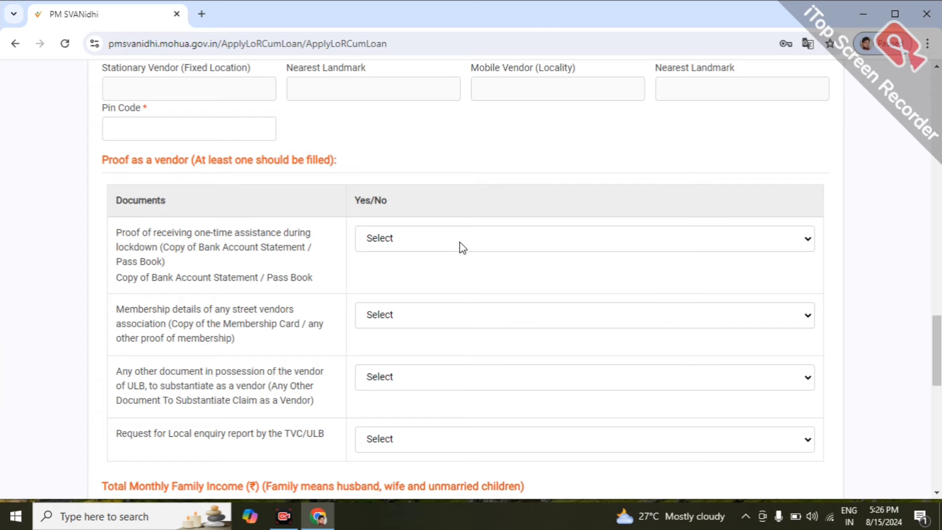
{"action": "scroll", "coordinate": [458, 253], "scroll_direction": "down", "scroll_amount": 4}
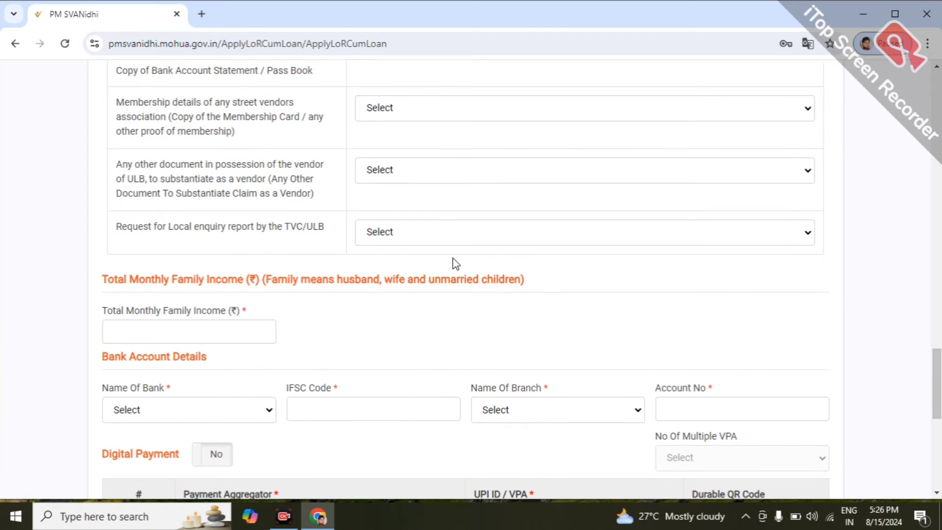
{"action": "scroll", "coordinate": [456, 264], "scroll_direction": "up", "scroll_amount": 1}
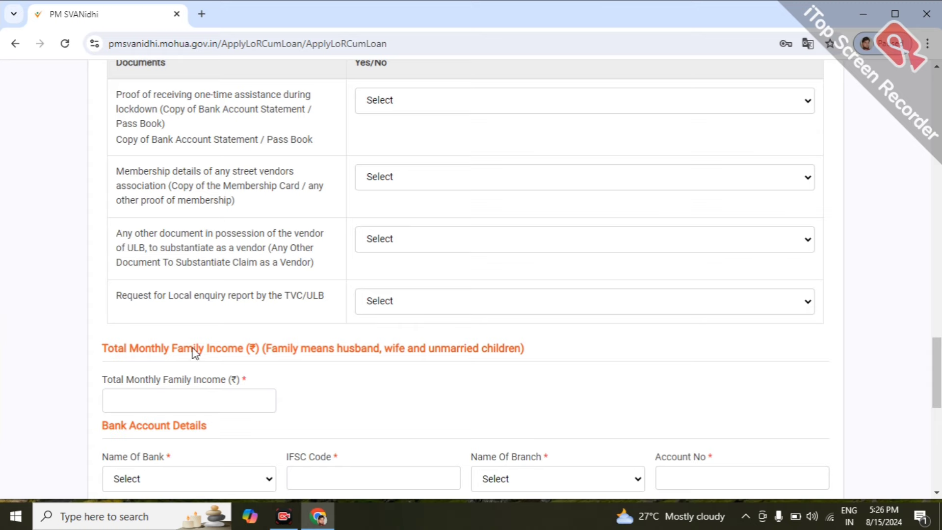
{"action": "scroll", "coordinate": [194, 388], "scroll_direction": "down", "scroll_amount": 1}
{"action": "scroll", "coordinate": [245, 368], "scroll_direction": "up", "scroll_amount": 2}
{"action": "scroll", "coordinate": [277, 349], "scroll_direction": "up", "scroll_amount": 3}
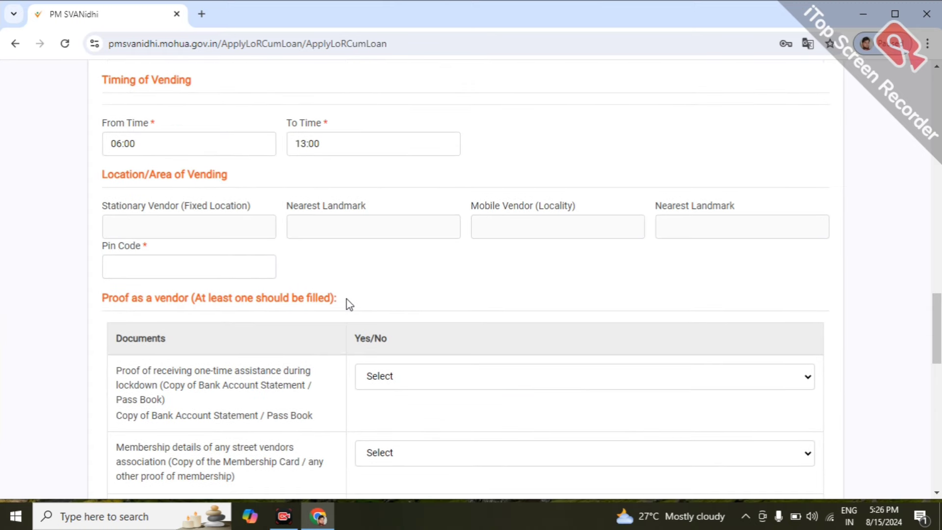
{"action": "scroll", "coordinate": [360, 324], "scroll_direction": "down", "scroll_amount": 3}
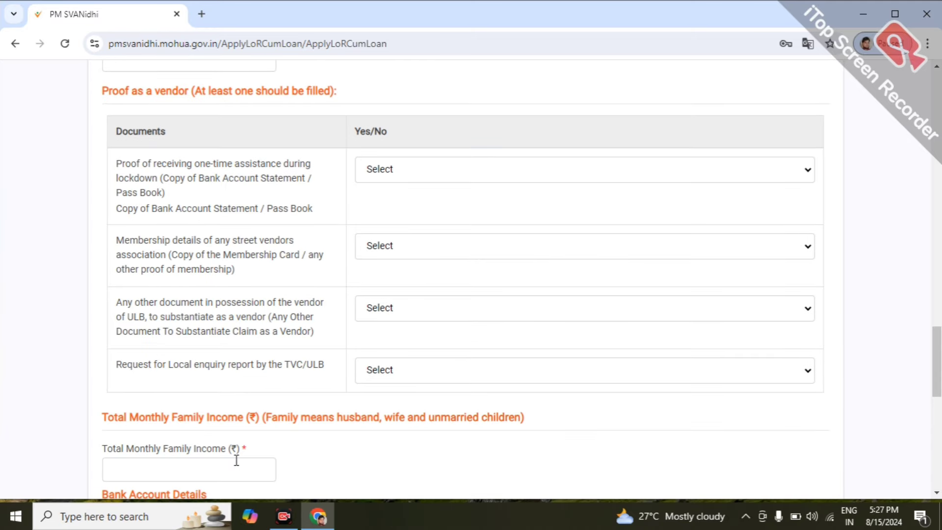
{"action": "scroll", "coordinate": [255, 427], "scroll_direction": "up", "scroll_amount": 2}
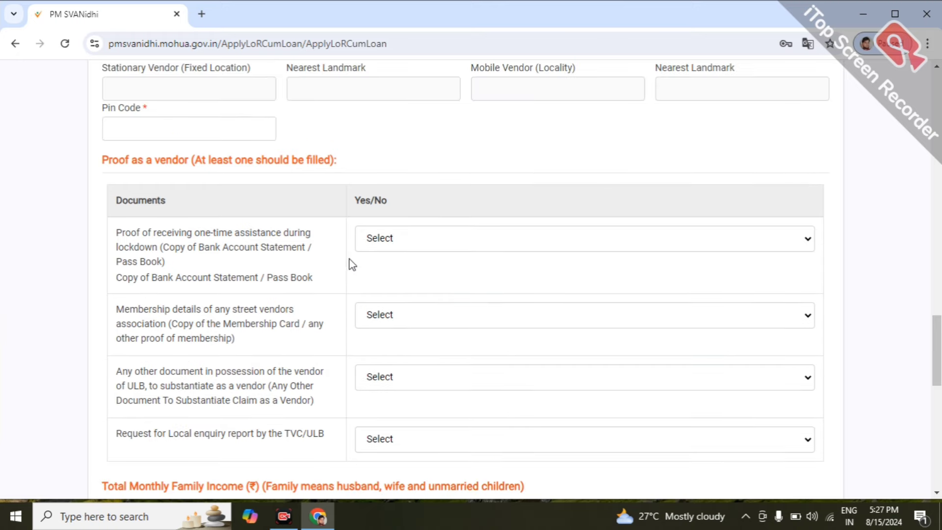
{"action": "scroll", "coordinate": [316, 390], "scroll_direction": "down", "scroll_amount": 2}
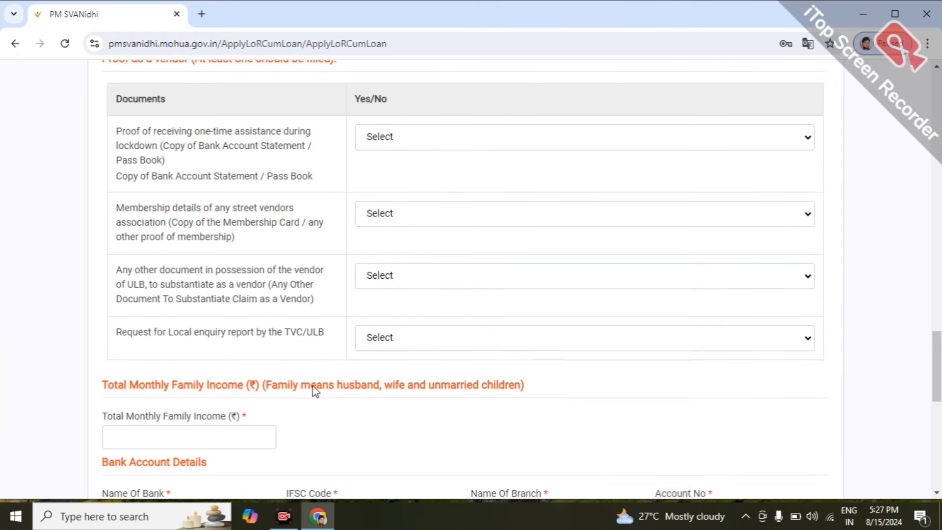
Enter 5678 as the total monthly family income
{"action": "scroll", "coordinate": [313, 392], "scroll_direction": "down", "scroll_amount": 3}
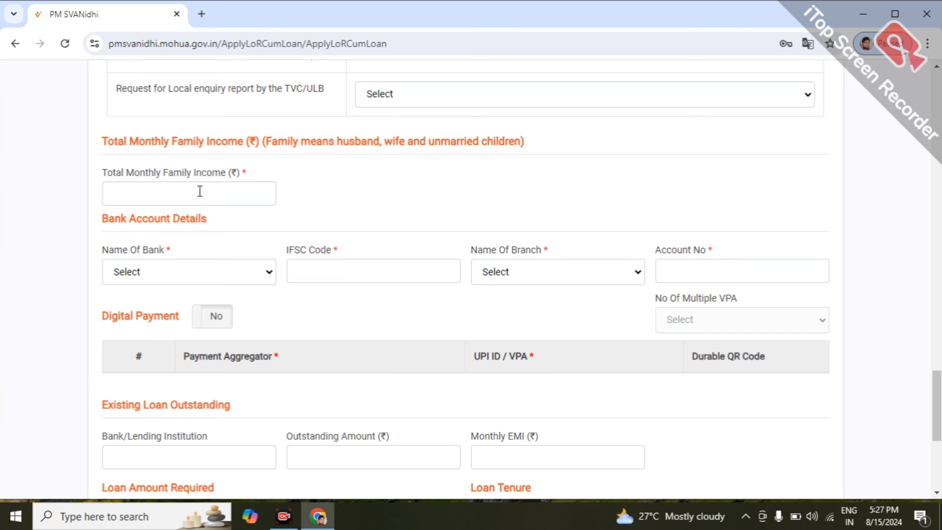
{"action": "left_click", "coordinate": [183, 199]}
{"action": "type", "text": "5"}
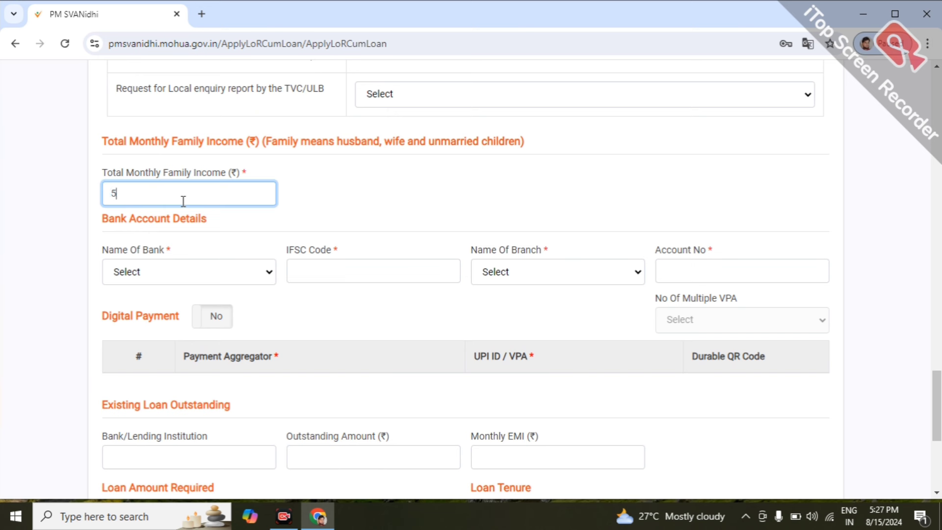
{"action": "type", "text": "678"}
Choose Central Bank of India as the name of the bank in the bank account details
{"action": "left_click", "coordinate": [181, 271]}
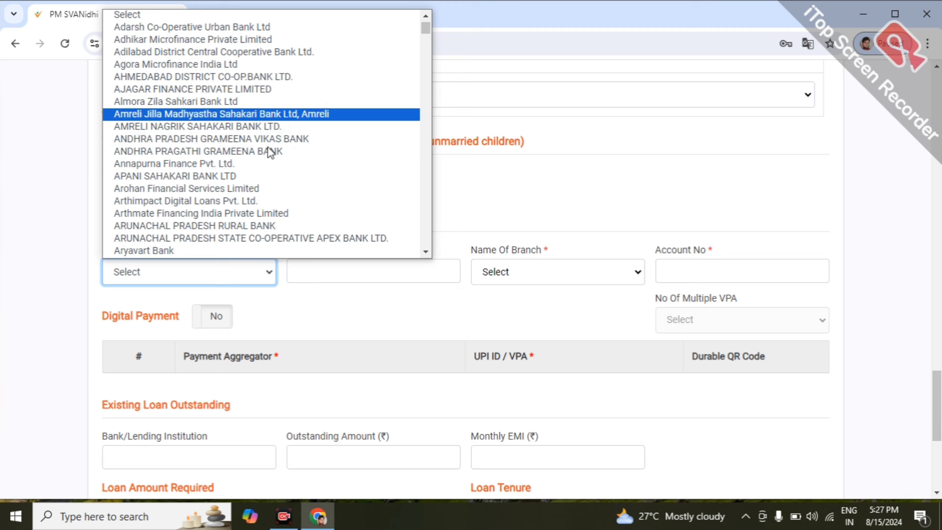
{"action": "scroll", "coordinate": [269, 152], "scroll_direction": "down", "scroll_amount": 10}
{"action": "left_click", "coordinate": [266, 183]}
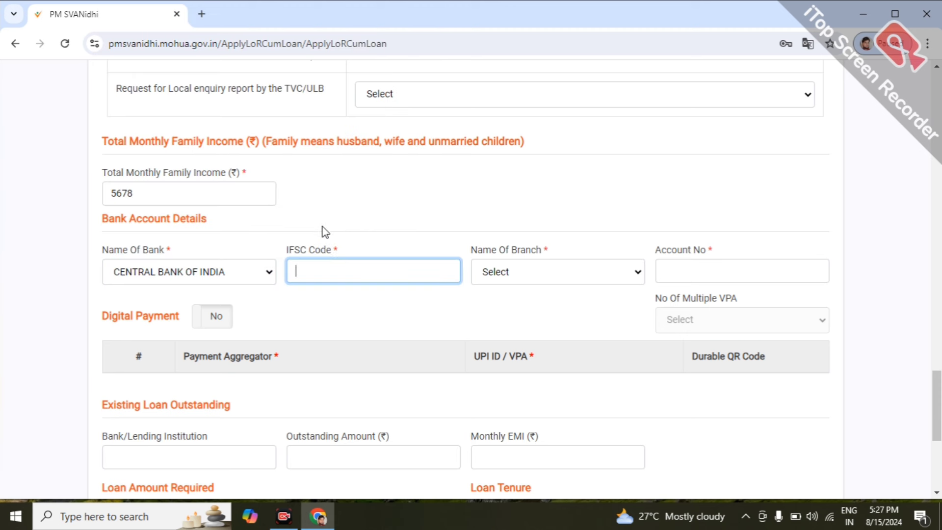
{"action": "left_click", "coordinate": [511, 272]}
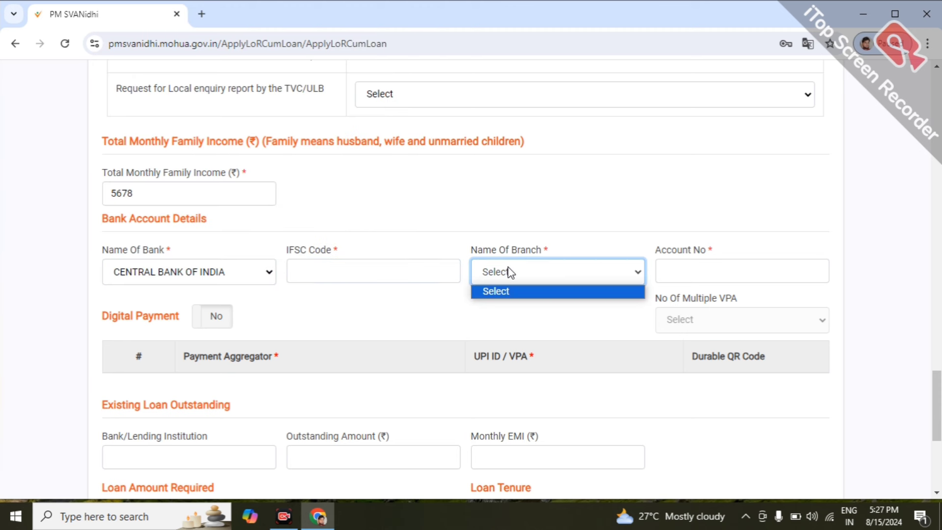
{"action": "left_click", "coordinate": [751, 278]}
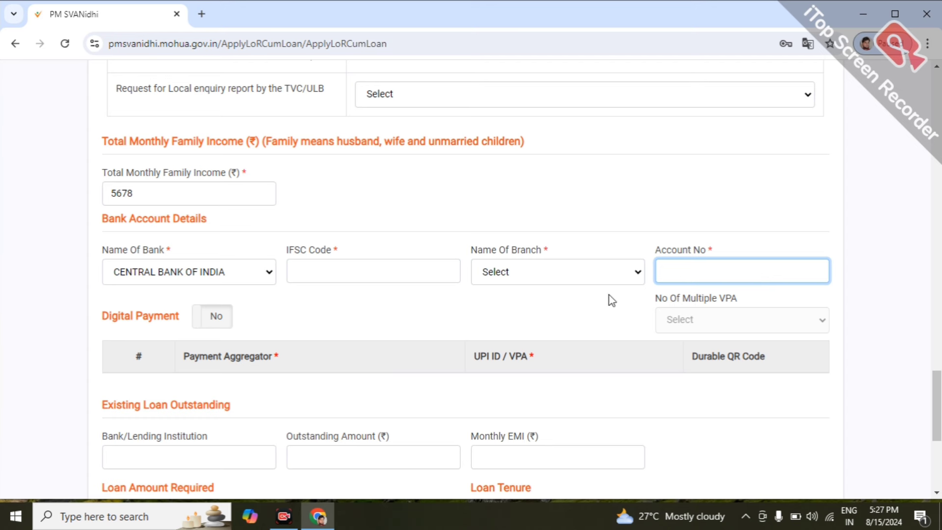
Enter 10000 as the 1st term loan amount
{"action": "scroll", "coordinate": [506, 351], "scroll_direction": "down", "scroll_amount": 1}
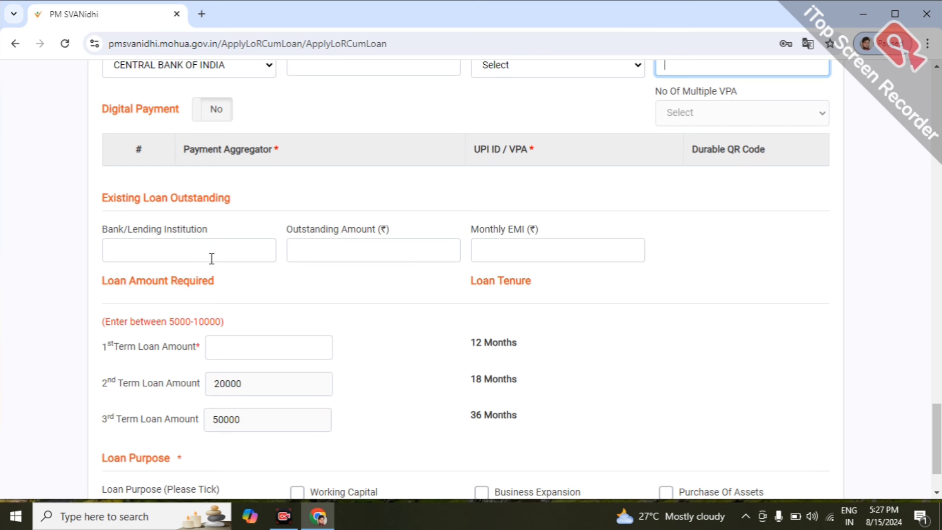
{"action": "left_click", "coordinate": [228, 351]}
{"action": "type", "text": "1000"}
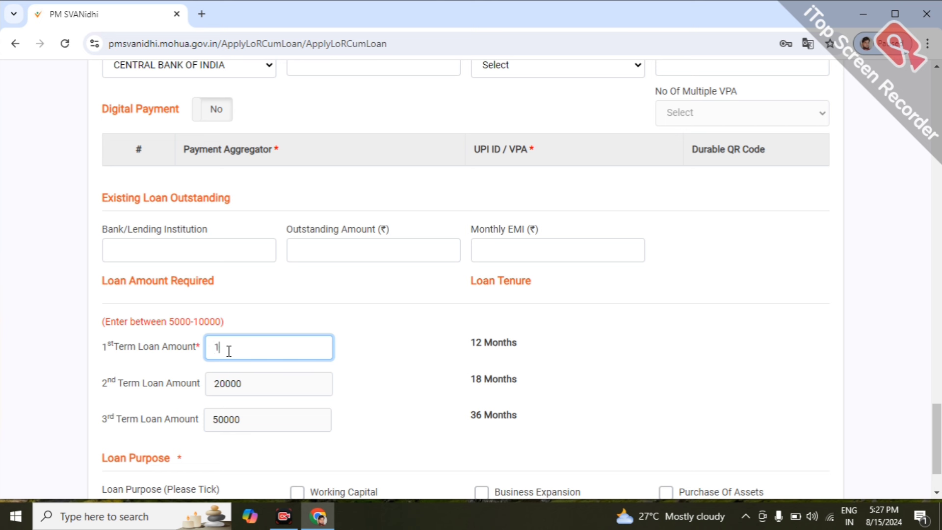
{"action": "key", "text": "BackSpace"}
{"action": "key", "text": "BackSpace"}
{"action": "type", "text": "000"}
{"action": "left_click", "coordinate": [122, 239]}
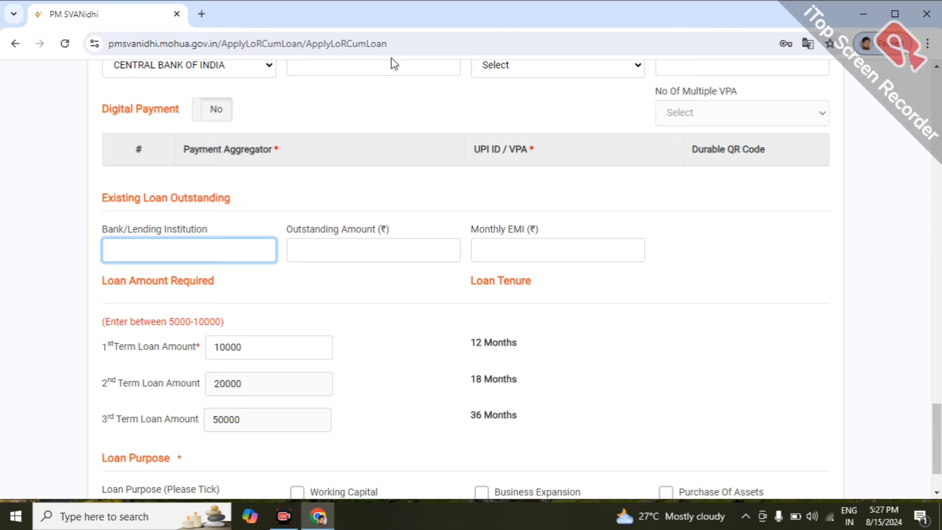
Mark Working Capital, Business Expansion and Purchase Of Assets as the loan purposes
{"action": "scroll", "coordinate": [569, 158], "scroll_direction": "down", "scroll_amount": 2}
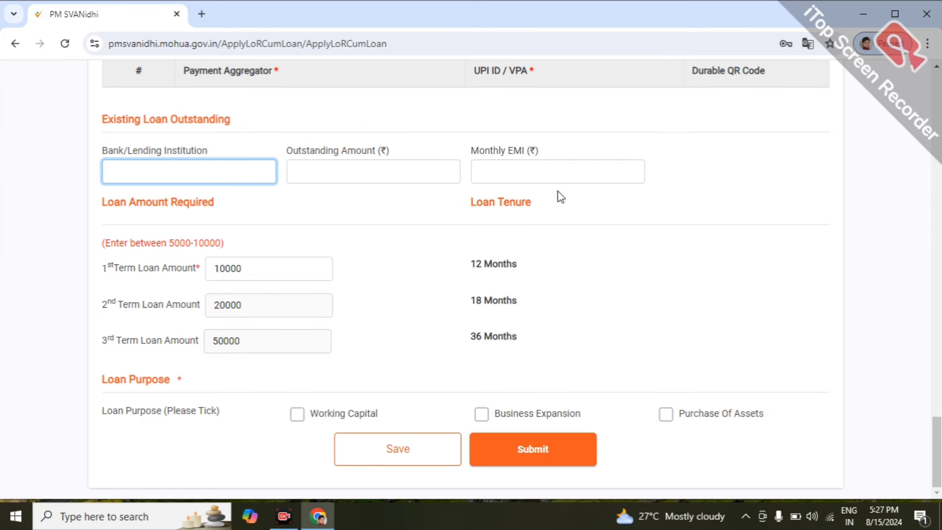
{"action": "left_click", "coordinate": [297, 414]}
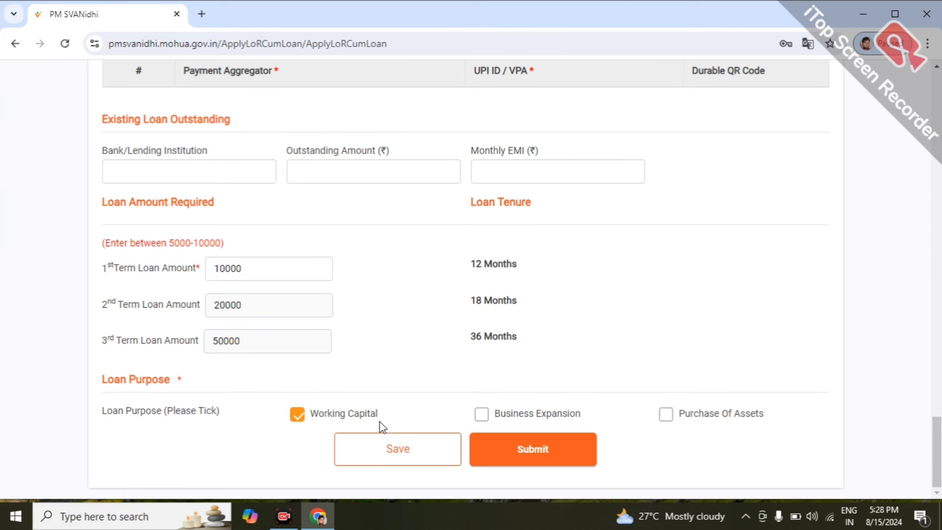
{"action": "left_click", "coordinate": [479, 417]}
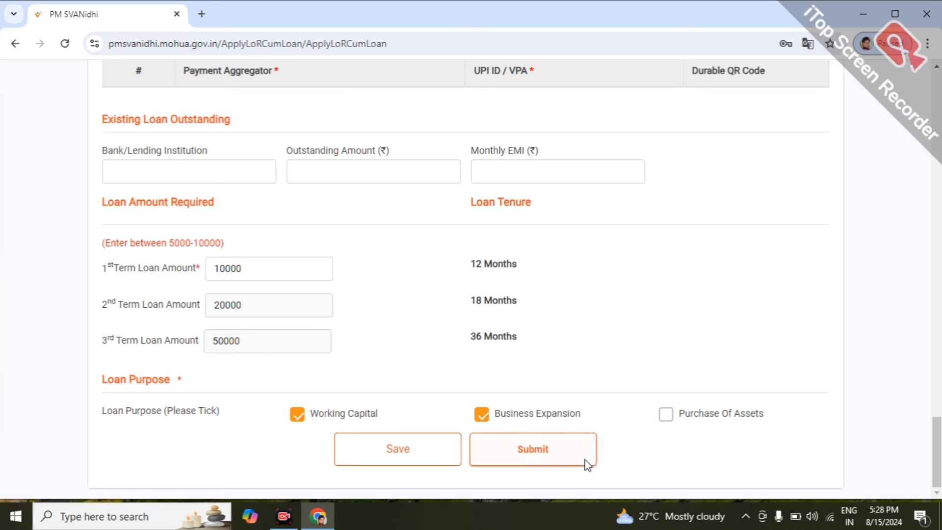
{"action": "left_click", "coordinate": [674, 413]}
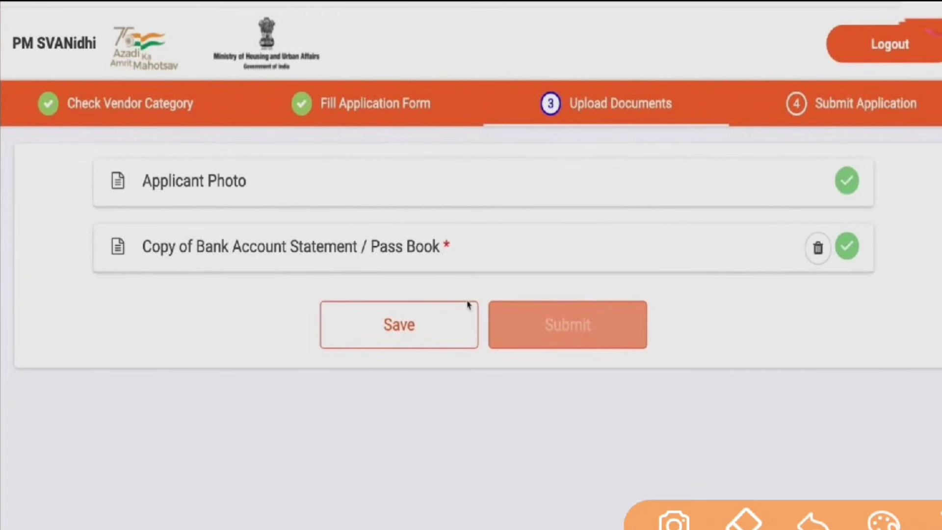
{"action": "left_click_drag", "start_coordinate": [116, 36], "coordinate": [336, 101]}
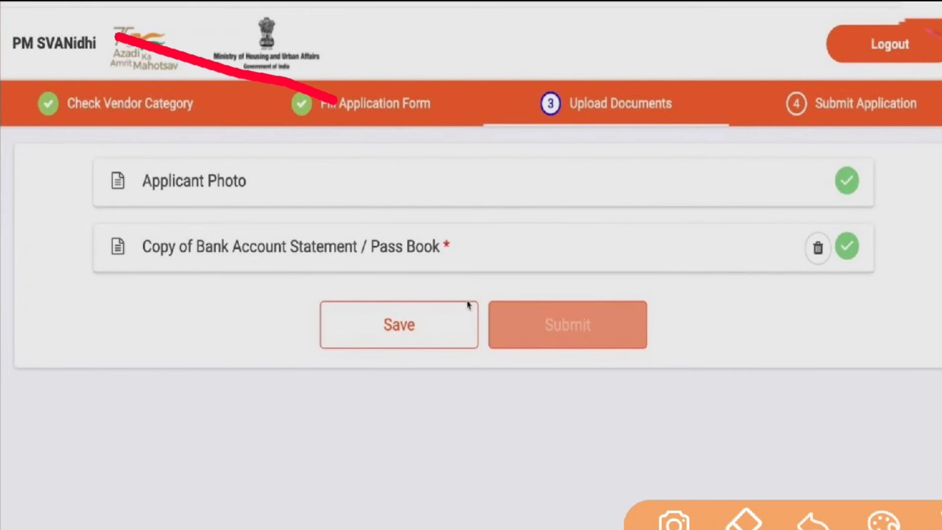
{"action": "mouse_move", "coordinate": [231, 100]}
{"action": "left_mouse_down"}
{"action": "mouse_move", "coordinate": [106, 109]}
{"action": "mouse_move", "coordinate": [300, 122]}
{"action": "left_mouse_up"}
{"action": "left_click_drag", "start_coordinate": [118, 89], "coordinate": [228, 100]}
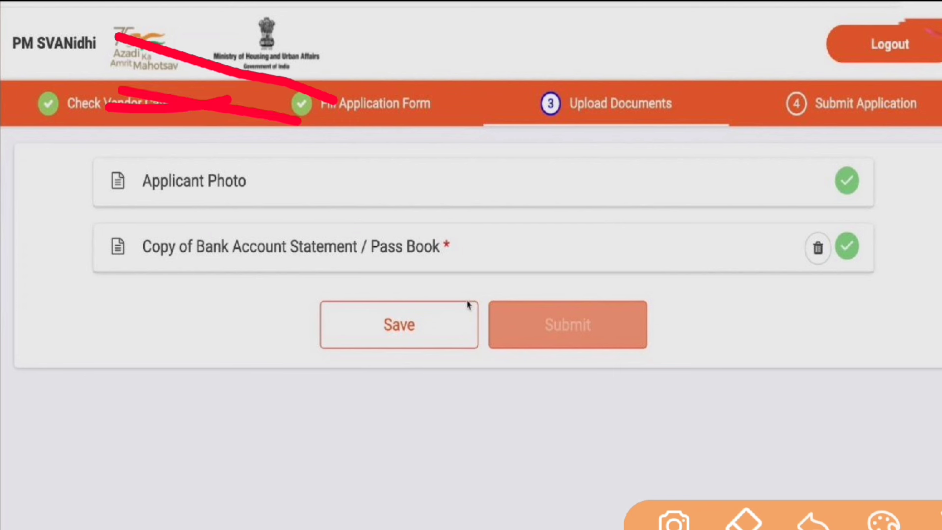
{"action": "left_click_drag", "start_coordinate": [652, 125], "coordinate": [702, 84]}
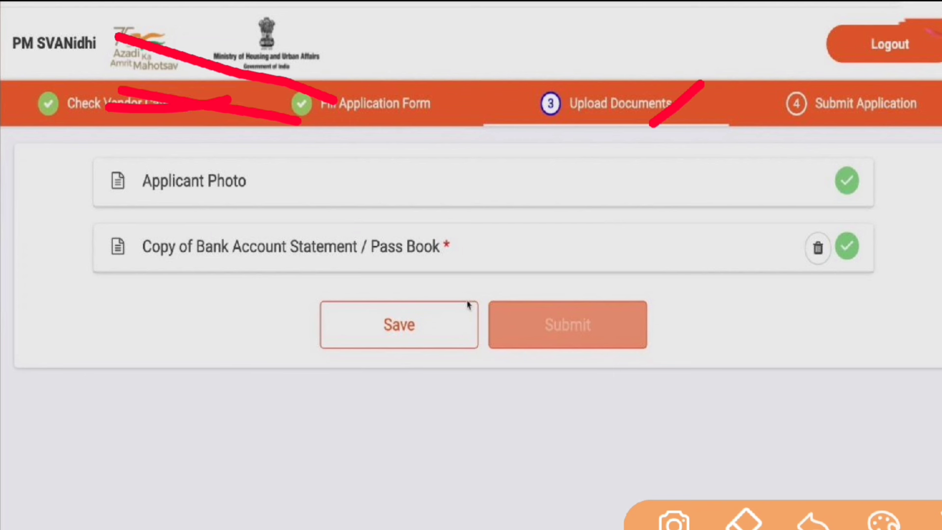
{"action": "mouse_move", "coordinate": [773, 203]}
{"action": "left_mouse_down"}
{"action": "mouse_move", "coordinate": [824, 207]}
{"action": "mouse_move", "coordinate": [882, 127]}
{"action": "mouse_move", "coordinate": [883, 214]}
{"action": "mouse_move", "coordinate": [910, 104]}
{"action": "left_mouse_up"}
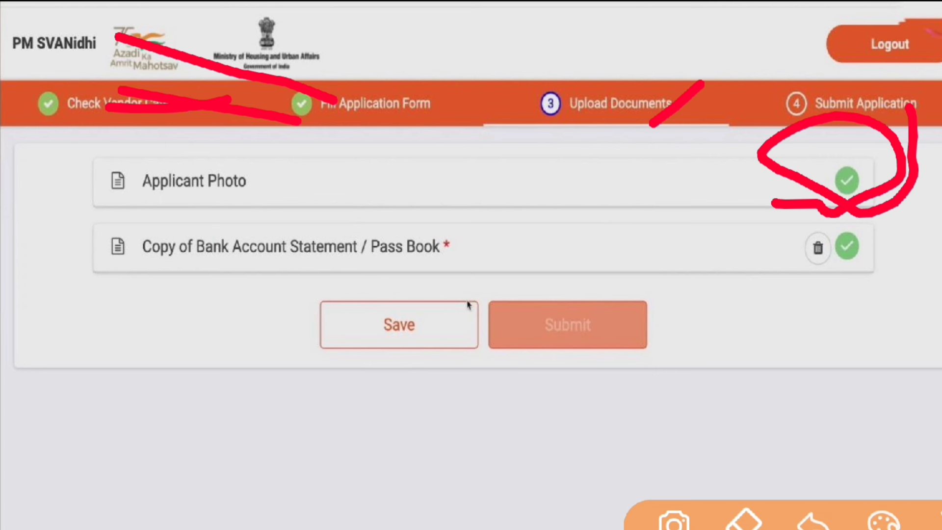
{"action": "mouse_move", "coordinate": [834, 204]}
{"action": "left_mouse_down"}
{"action": "mouse_move", "coordinate": [758, 229]}
{"action": "mouse_move", "coordinate": [859, 201]}
{"action": "mouse_move", "coordinate": [758, 228]}
{"action": "left_mouse_up"}
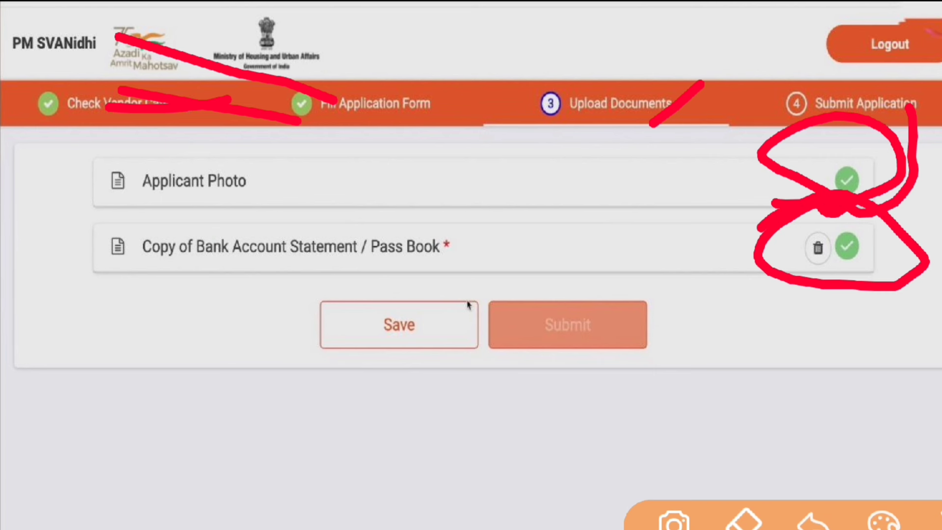
{"action": "mouse_move", "coordinate": [857, 140]}
{"action": "left_mouse_down"}
{"action": "mouse_move", "coordinate": [843, 279]}
{"action": "mouse_move", "coordinate": [868, 129]}
{"action": "left_mouse_up"}
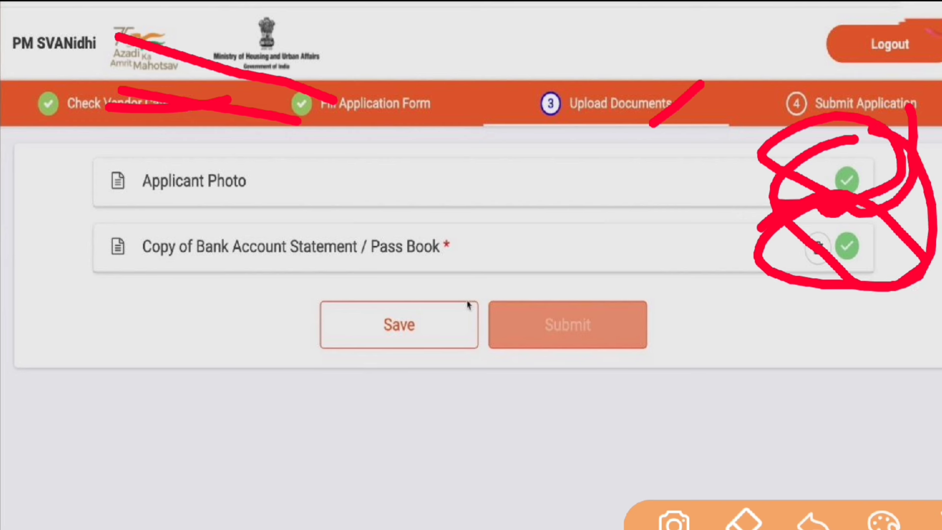
{"action": "mouse_move", "coordinate": [601, 255]}
{"action": "left_mouse_down"}
{"action": "mouse_move", "coordinate": [586, 264]}
{"action": "mouse_move", "coordinate": [637, 351]}
{"action": "mouse_move", "coordinate": [564, 284]}
{"action": "left_mouse_up"}
{"action": "mouse_move", "coordinate": [326, 227]}
{"action": "left_mouse_down"}
{"action": "mouse_move", "coordinate": [362, 233]}
{"action": "mouse_move", "coordinate": [314, 373]}
{"action": "mouse_move", "coordinate": [380, 262]}
{"action": "left_mouse_up"}
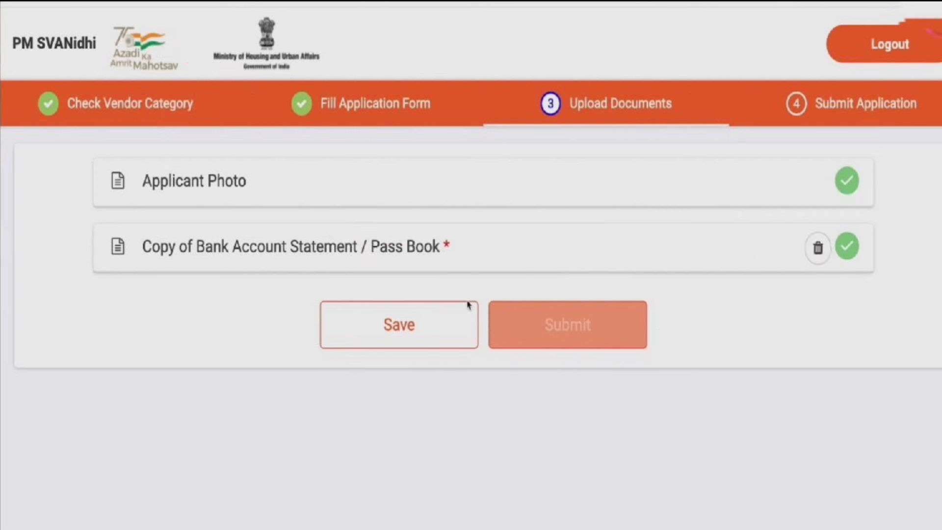
Choose to submit the application to your preferred lender
{"action": "left_click", "coordinate": [935, 310]}
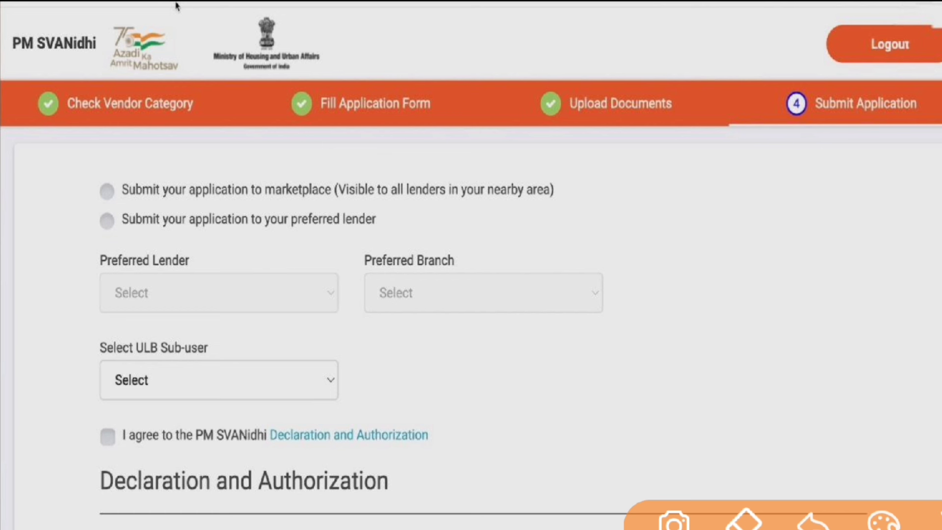
{"action": "left_click", "coordinate": [108, 222]}
{"action": "left_click_drag", "start_coordinate": [148, 203], "coordinate": [81, 168]}
{"action": "left_click", "coordinate": [102, 189]}
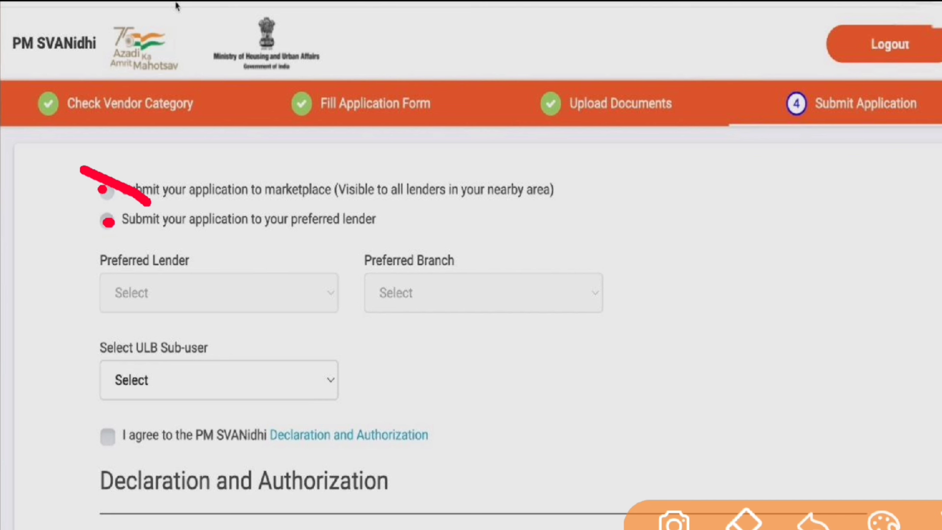
{"action": "left_click", "coordinate": [98, 221]}
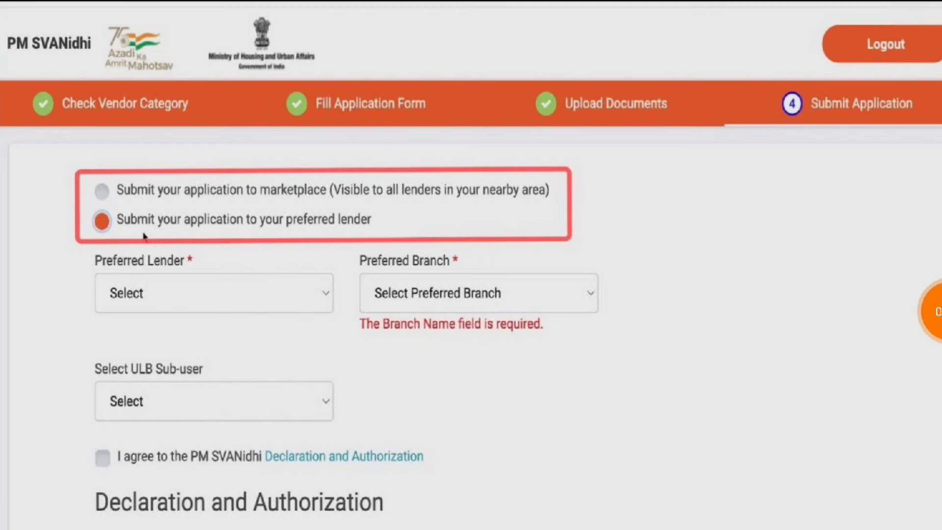
{"action": "left_click_drag", "start_coordinate": [147, 296], "coordinate": [1, 239]}
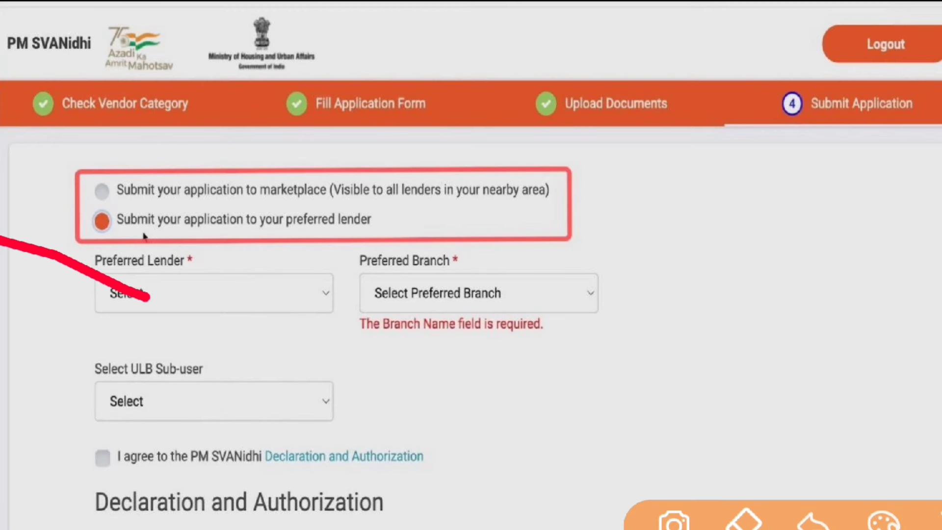
{"action": "left_click_drag", "start_coordinate": [455, 244], "coordinate": [393, 221]}
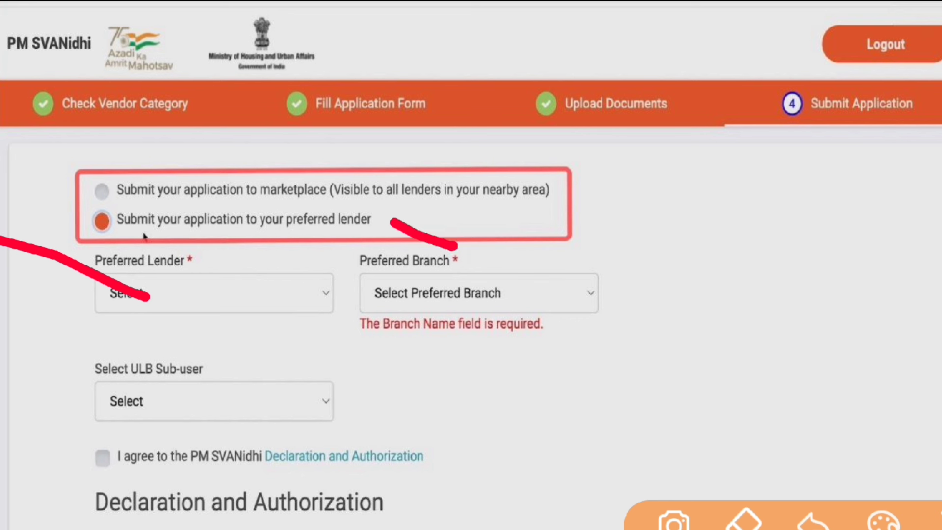
{"action": "left_click_drag", "start_coordinate": [107, 388], "coordinate": [43, 356]}
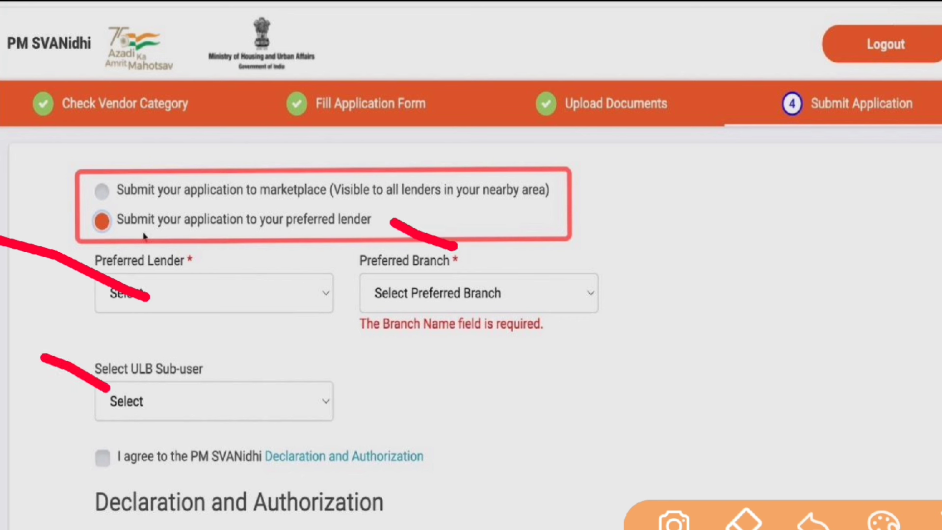
{"action": "mouse_move", "coordinate": [91, 470]}
{"action": "left_mouse_down"}
{"action": "mouse_move", "coordinate": [64, 455]}
{"action": "mouse_move", "coordinate": [82, 469]}
{"action": "left_mouse_up"}
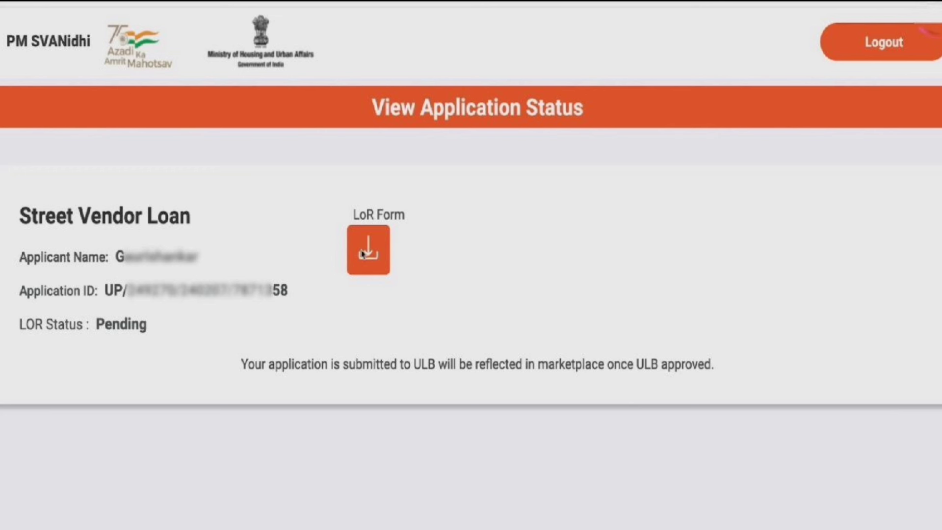
{"action": "left_click", "coordinate": [936, 311]}
{"action": "left_click_drag", "start_coordinate": [634, 148], "coordinate": [829, 68]}
{"action": "left_click_drag", "start_coordinate": [531, 154], "coordinate": [751, 77]}
{"action": "left_click_drag", "start_coordinate": [140, 205], "coordinate": [55, 167]}
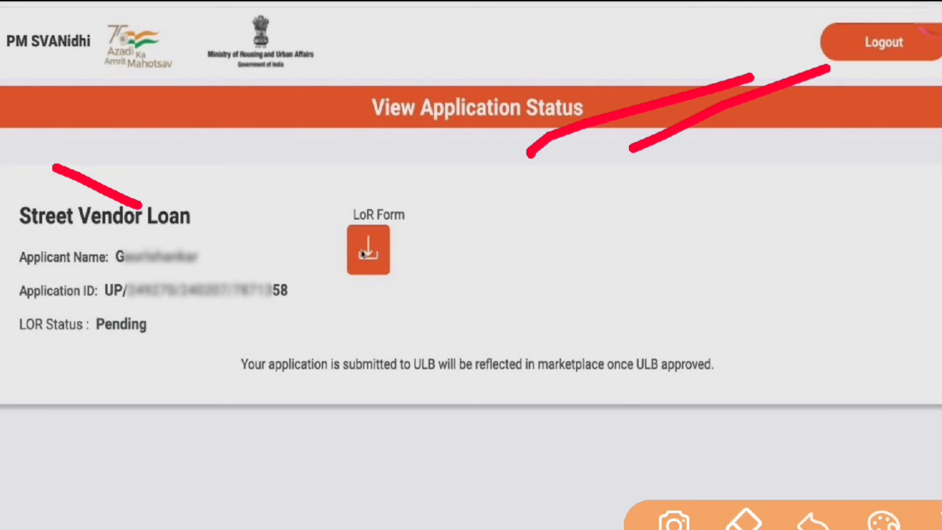
{"action": "left_click_drag", "start_coordinate": [220, 323], "coordinate": [120, 284]}
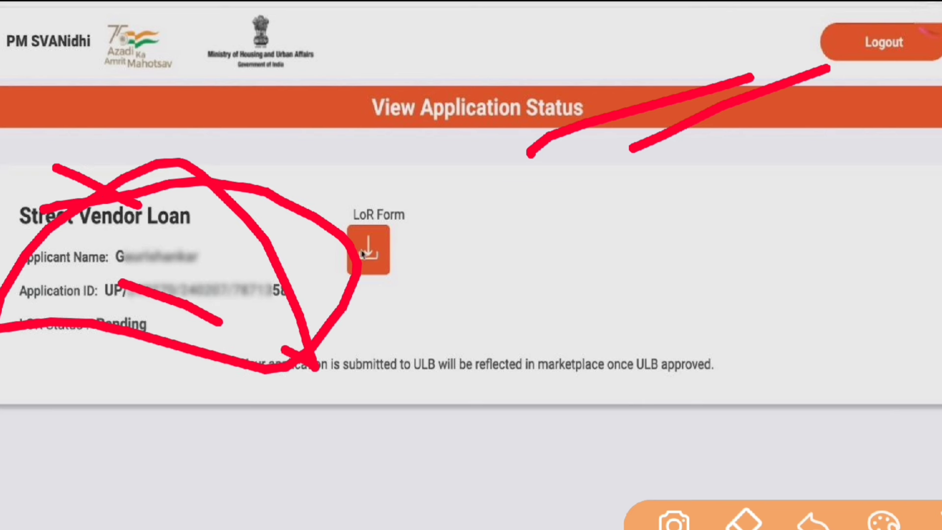